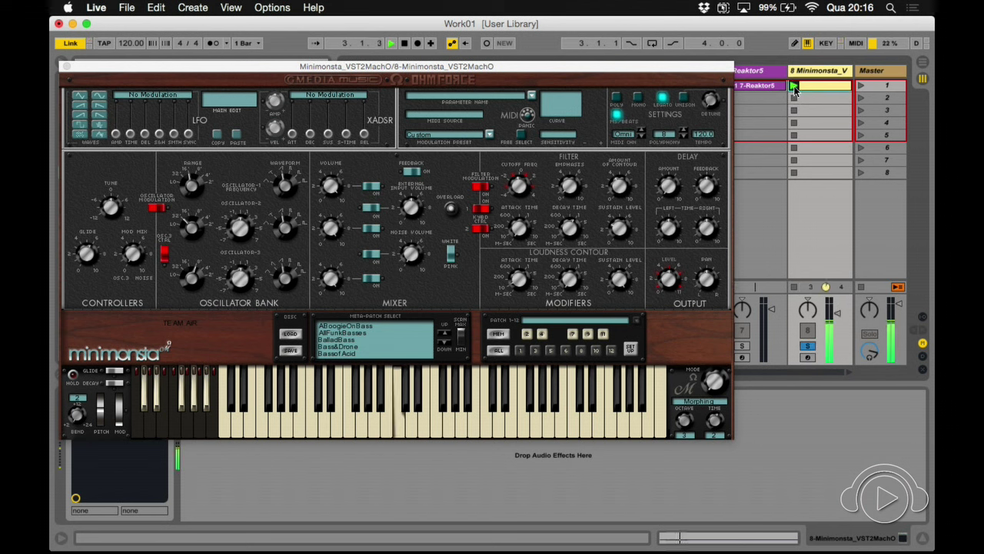
Move the Minimonsta window aside and restart playback from the beginning.
left_click_drag(511, 74, 541, 101)
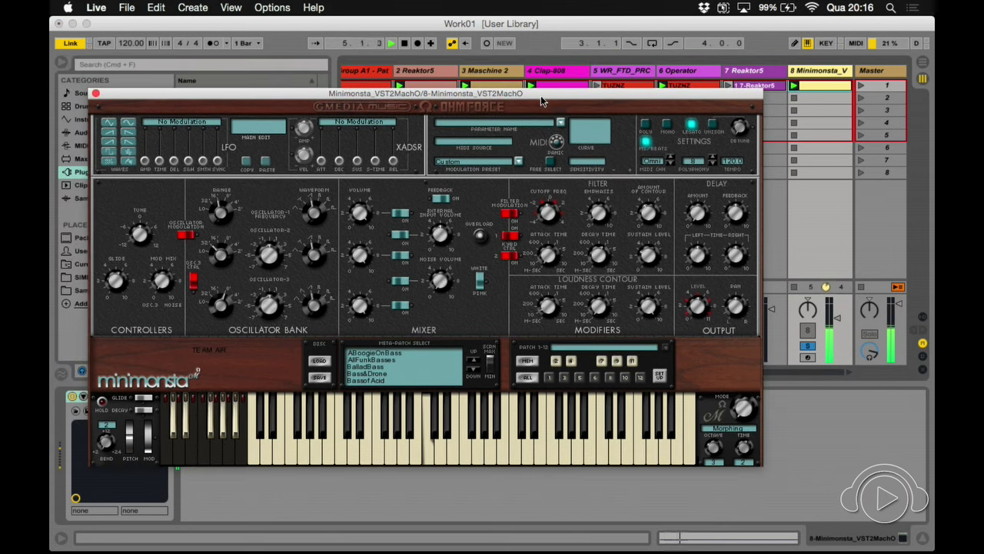
key("space")
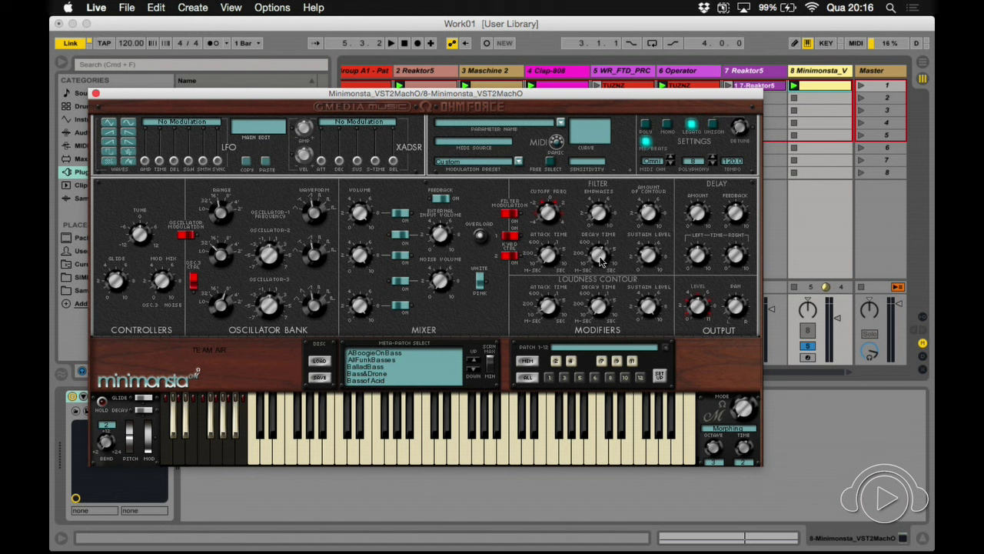
key("space")
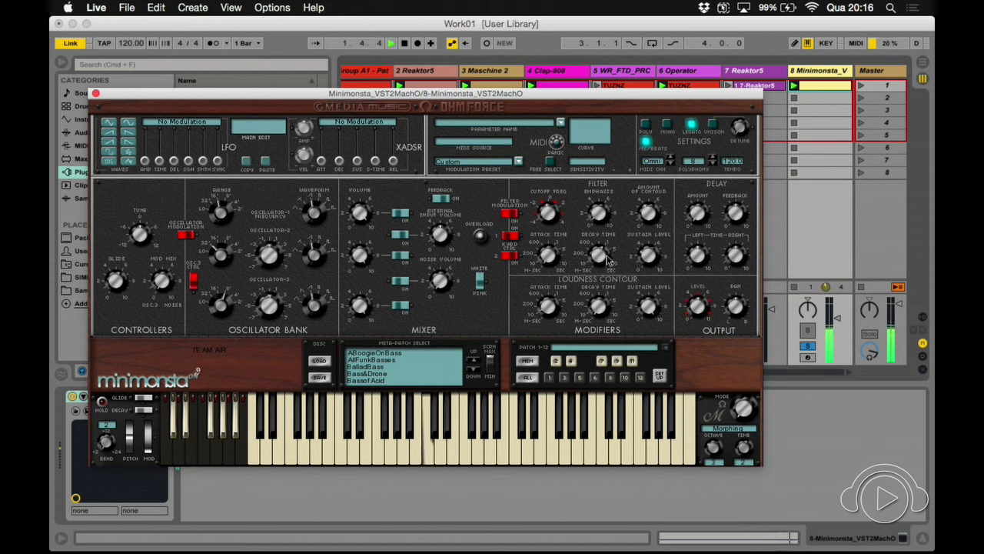
Adjust Minimonsta's filter envelope sustain and attack and its loudness envelope decay and attack while the clip plays.
left_click(651, 257)
left_click(601, 309)
left_click(550, 256)
left_click(552, 304)
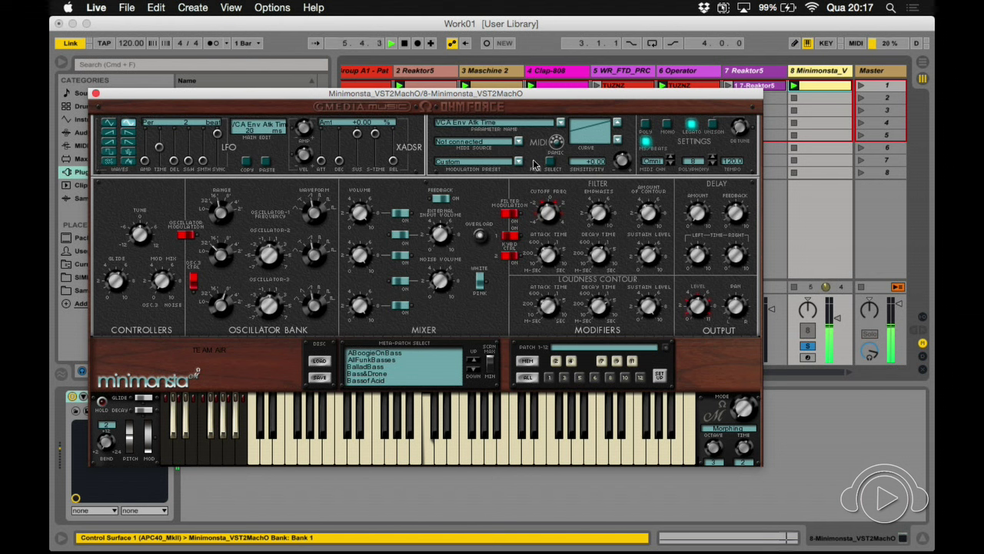
Restart playback and modulate Minimonsta's filter cutoff with the LFO at an amount of about 22%.
left_click(549, 215)
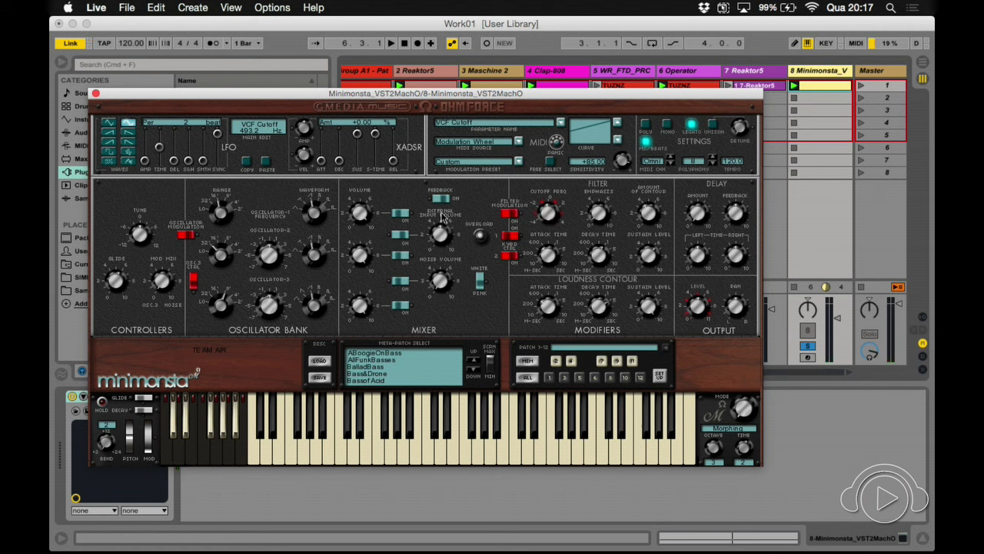
left_click(145, 163)
key("space")
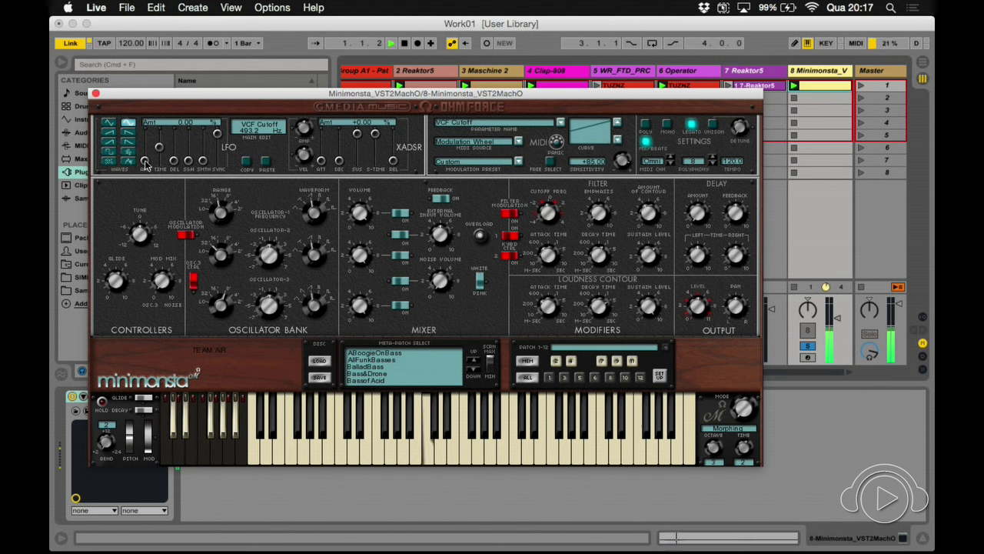
left_click_drag(145, 162, 145, 157)
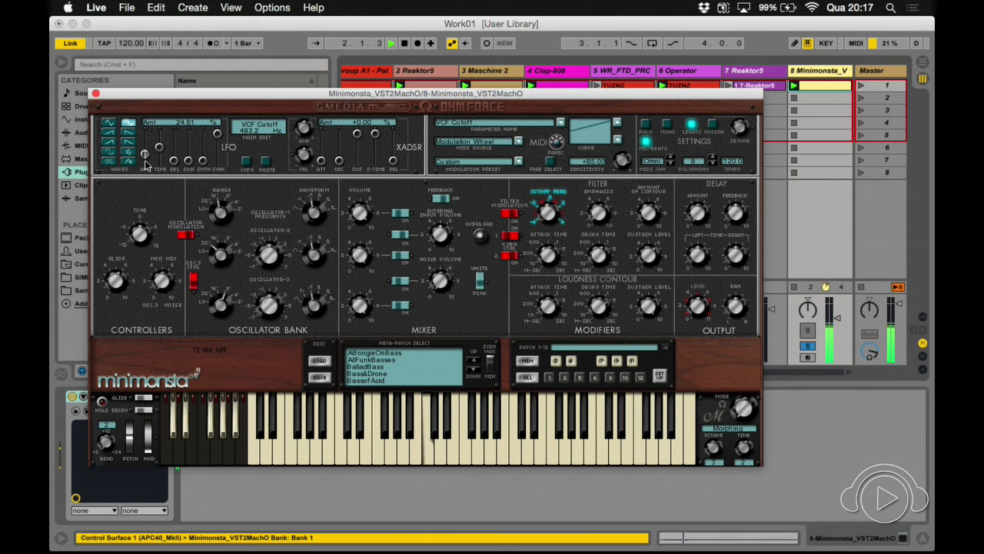
left_click_drag(145, 163, 146, 156)
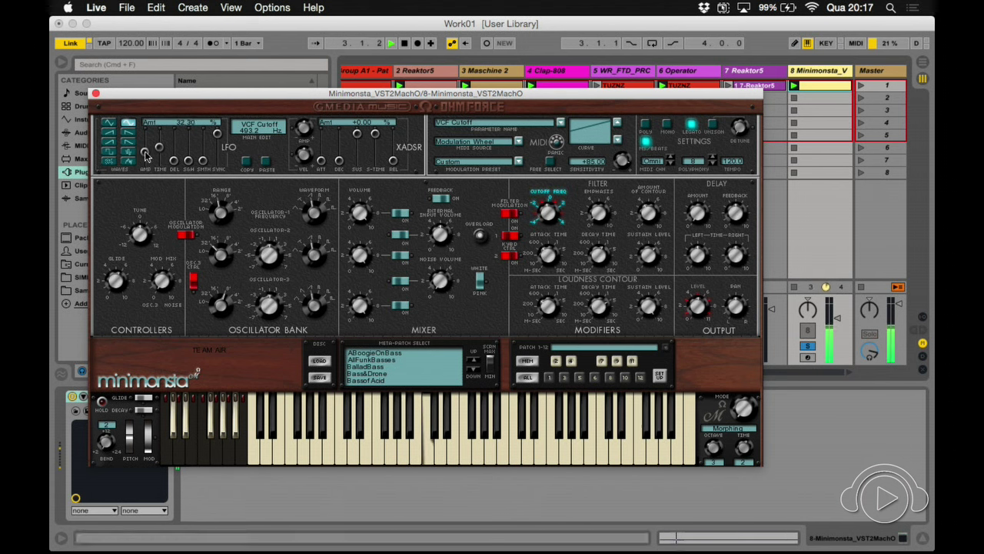
Adjust the cutoff LFO's time and set the filter's amount of contour to about 22.6 ST.
left_click(160, 152)
left_click_drag(158, 148, 158, 149)
left_click(654, 224)
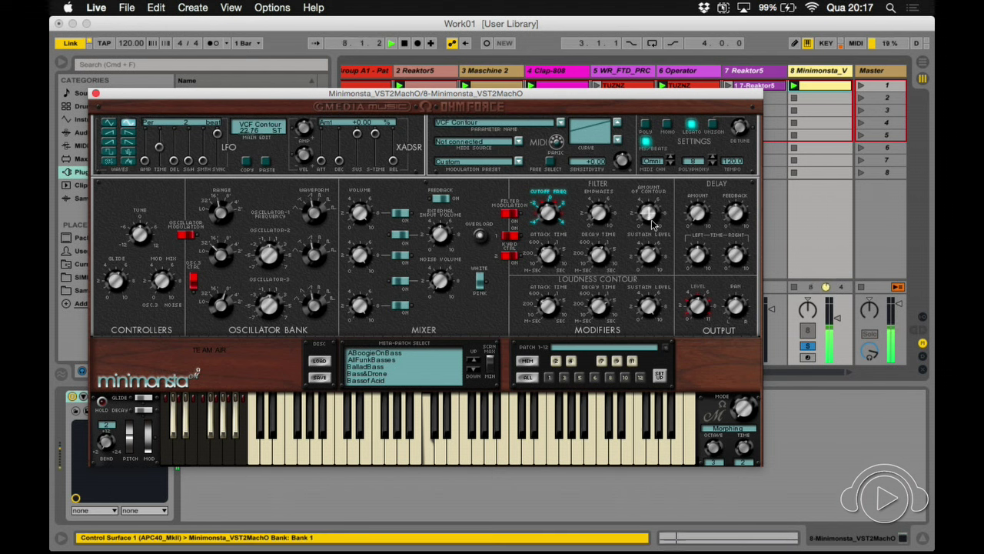
Copy the EQ Eight from the 7 Reaktor5 track to the 8 Minimonsta track.
left_click(758, 70)
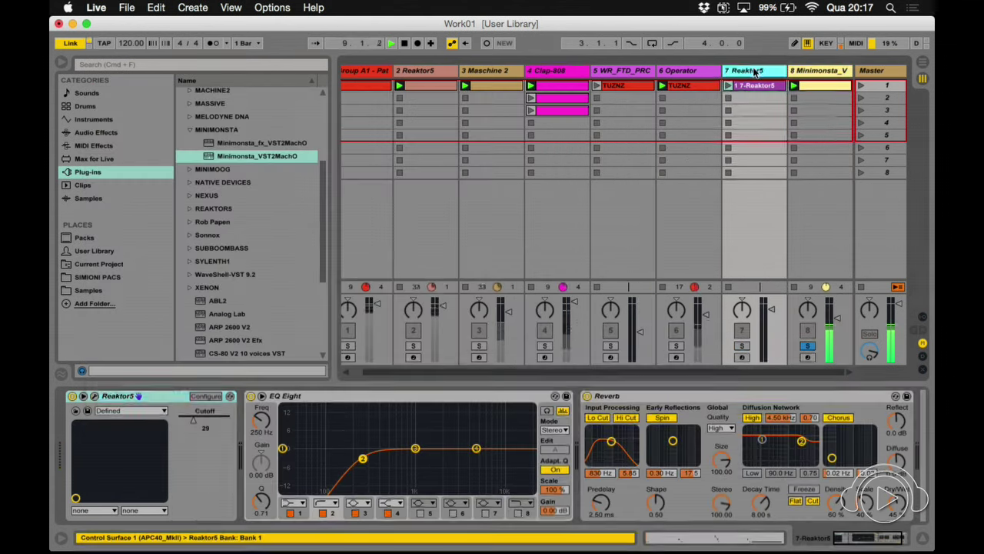
left_click(388, 397)
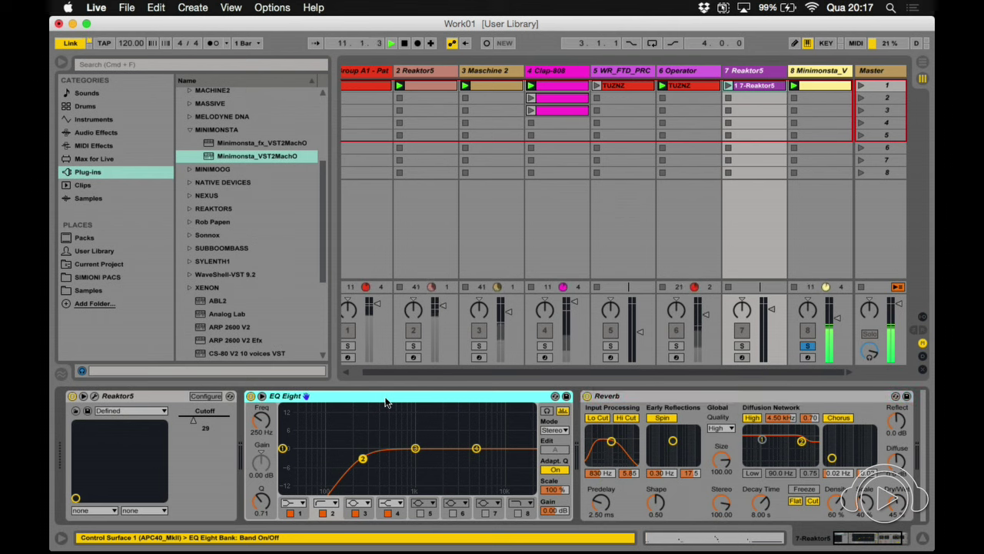
left_click(812, 204)
Unsolo the Minimonsta track, then close the plug-in window and hide the browser.
left_click(809, 346)
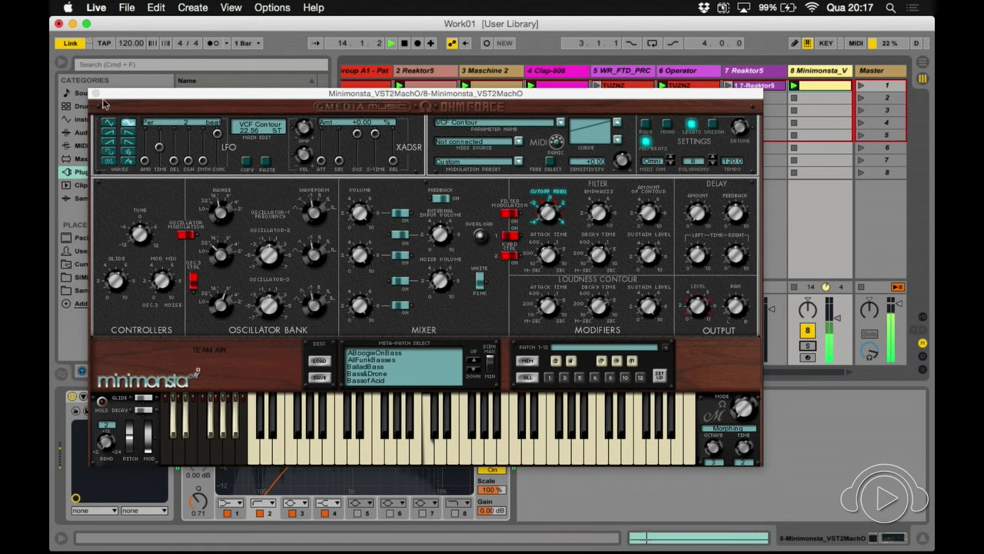
left_click(97, 93)
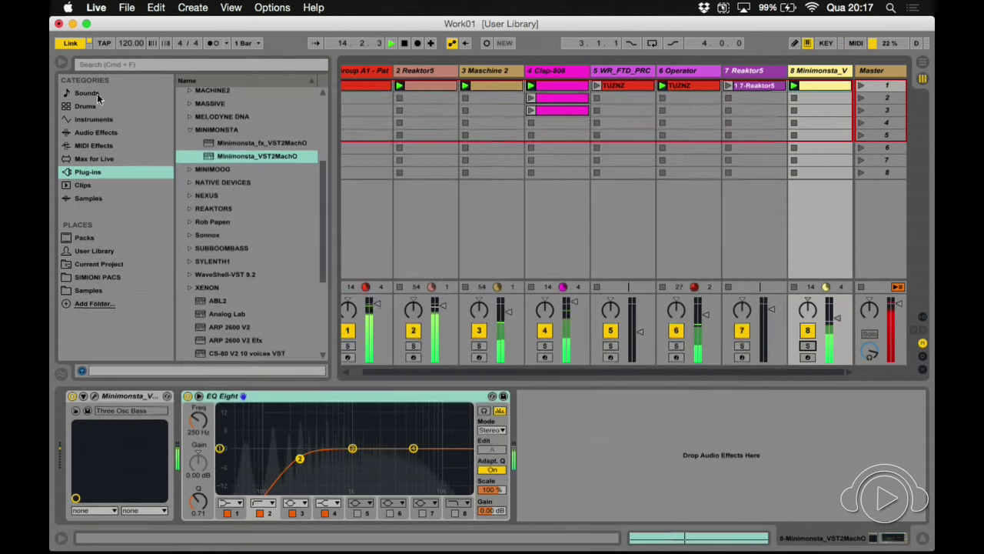
left_click(61, 63)
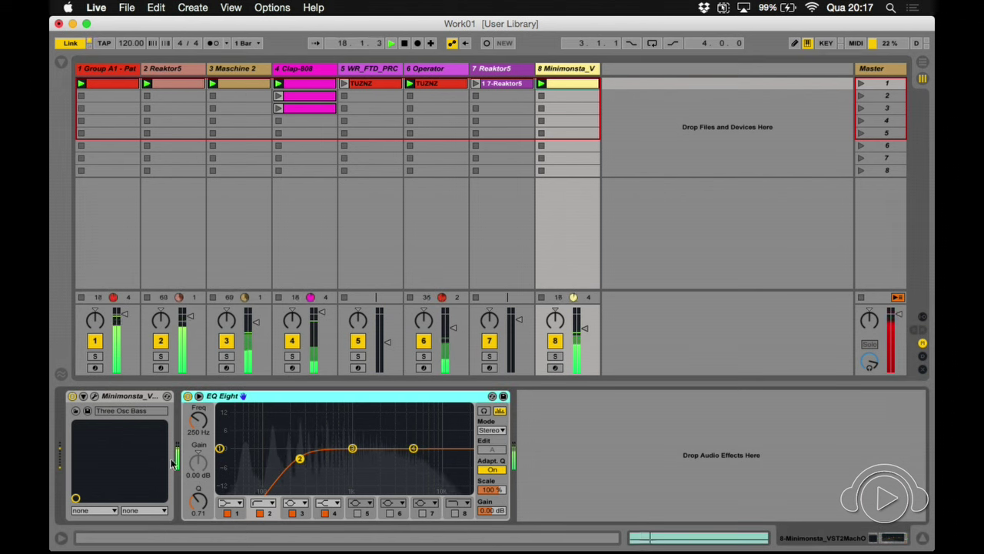
Fine-tune Minimonsta's filter cutoff LFO amount, set its period to 3/4 beat, and close the plug-in window.
left_click(95, 396)
left_click_drag(606, 102, 690, 111)
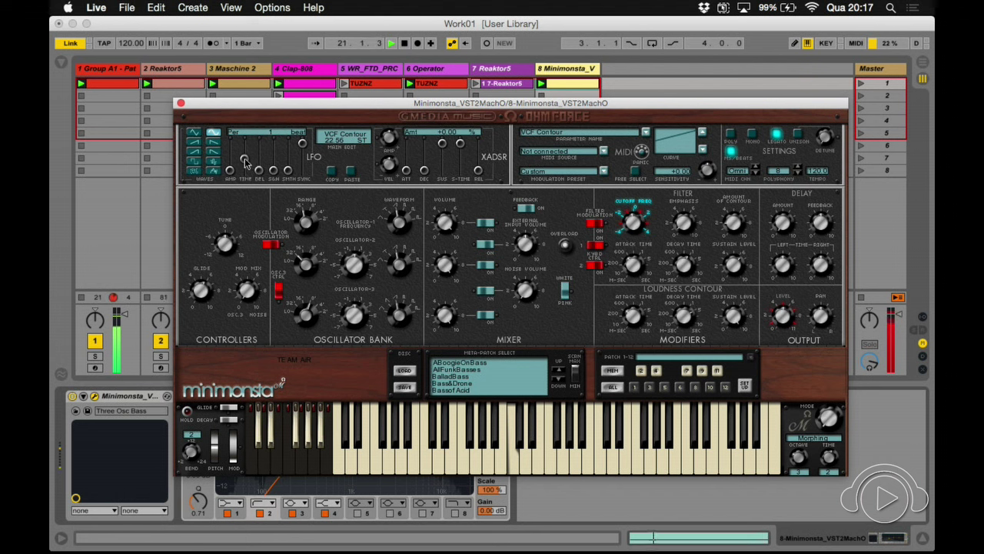
left_click(630, 224)
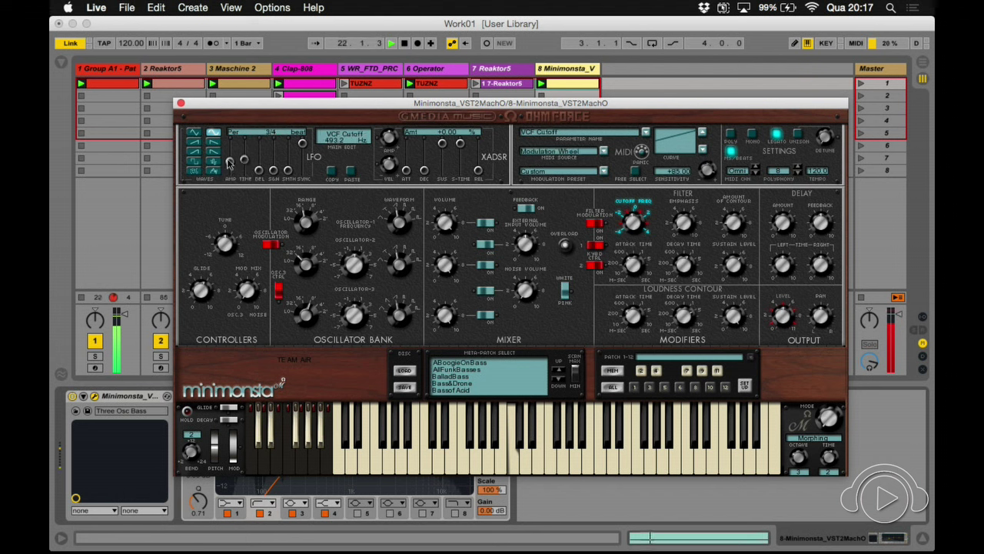
left_click_drag(247, 163, 247, 163)
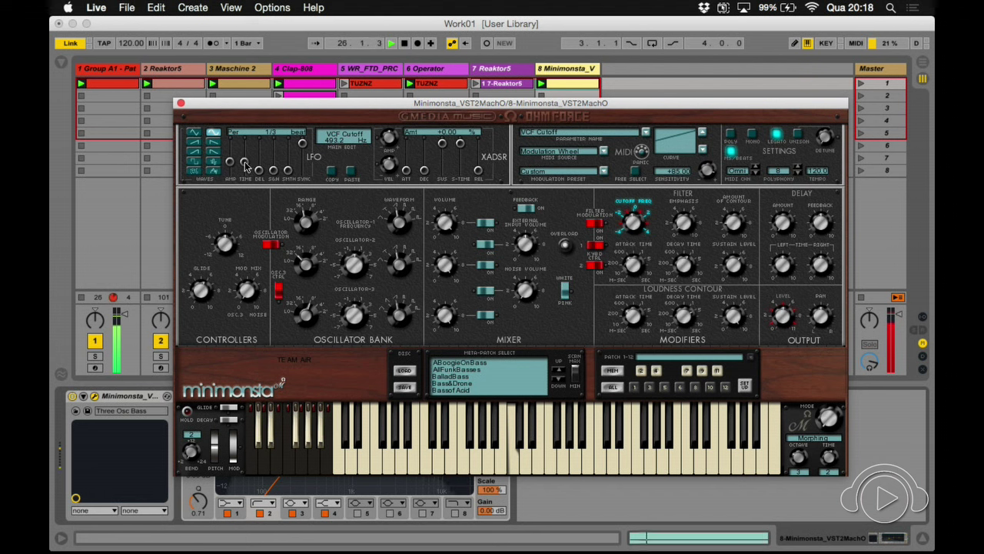
left_click(232, 163)
left_click_drag(230, 165, 244, 161)
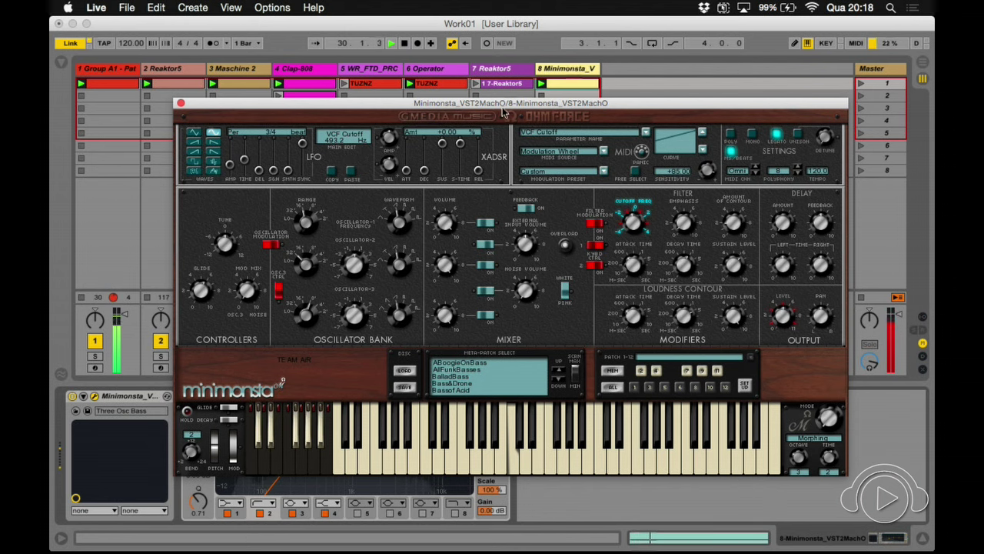
left_click(181, 103)
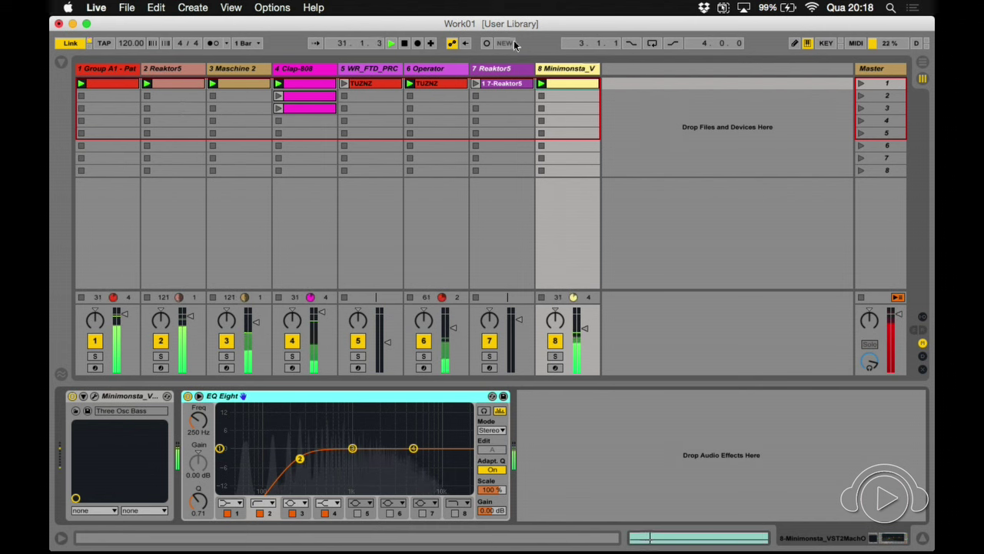
Stop playback and copy the sidechain Compressor from the 2 Reaktor5 track to the Minimonsta track.
left_click(404, 45)
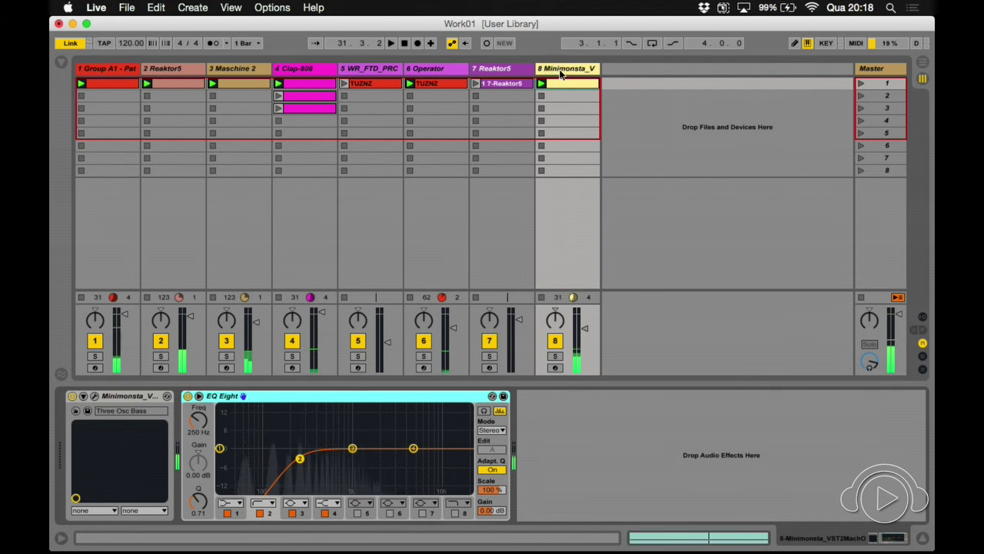
left_click(185, 69)
left_click(566, 398)
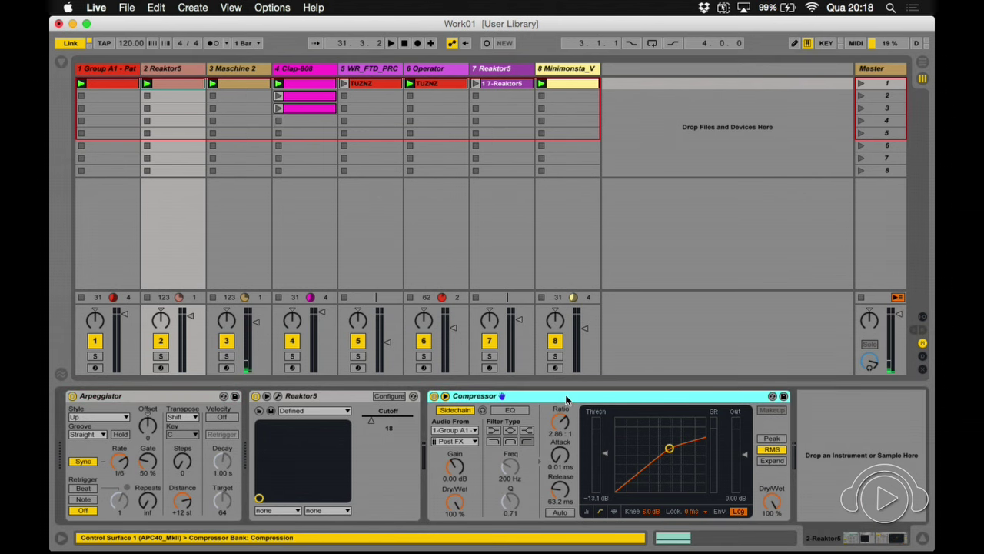
left_click(564, 265)
During playback, set the Minimonsta track's Compressor release to 422 ms and its threshold to -16.4 dB.
key("space")
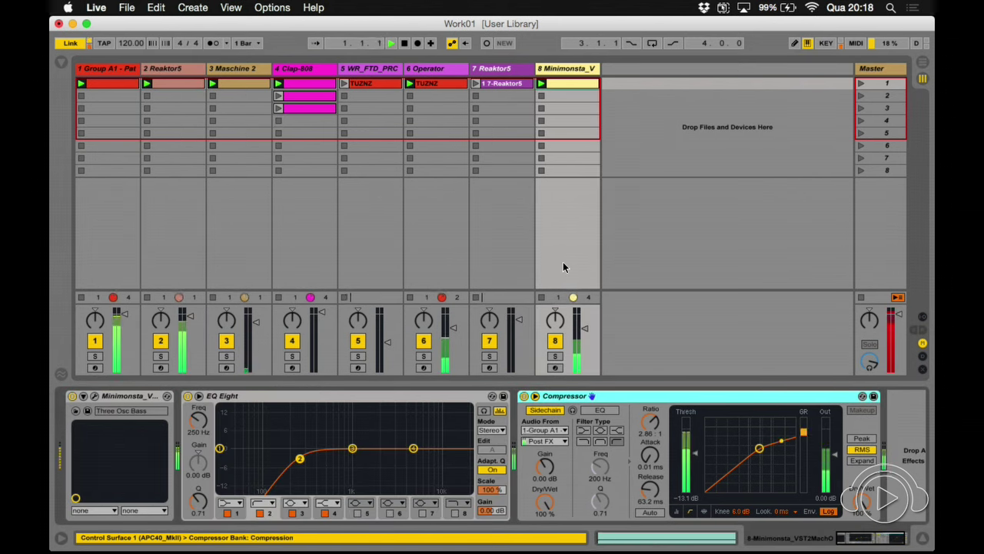
left_click_drag(652, 502, 652, 492)
left_click_drag(695, 453, 692, 462)
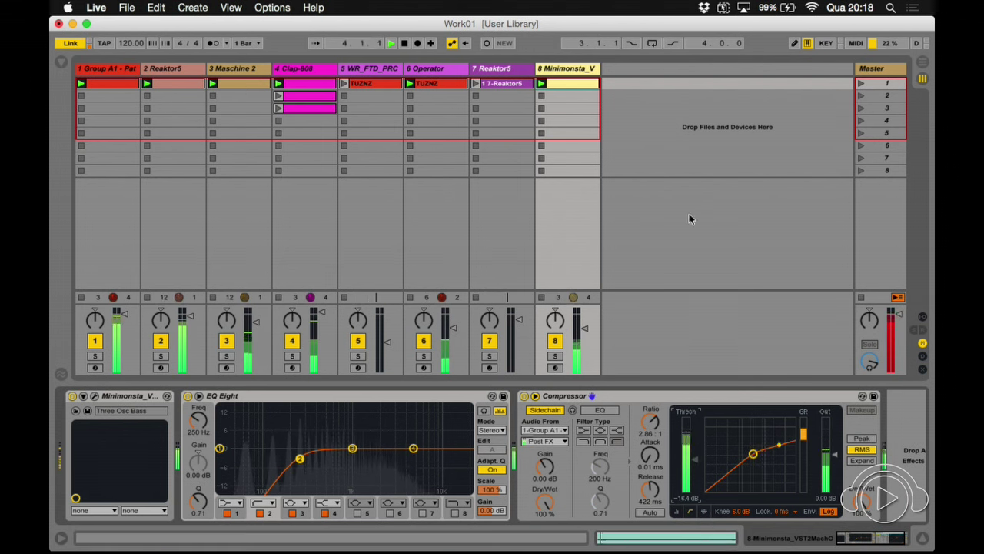
Arm the Minimonsta track and insert an Arpeggiator MIDI effect before the instrument, hiding the browser when done.
left_click(554, 367)
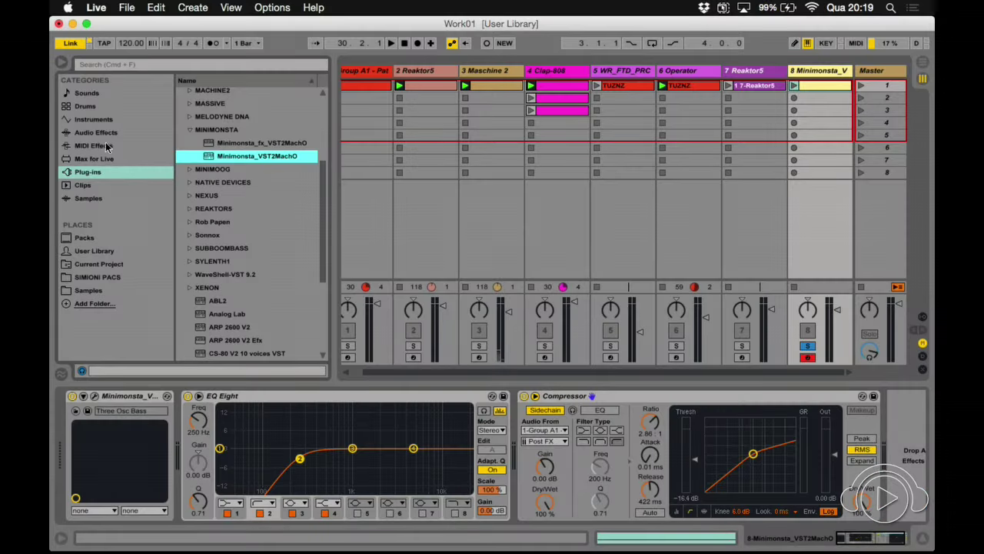
left_click(98, 146)
left_click(232, 96)
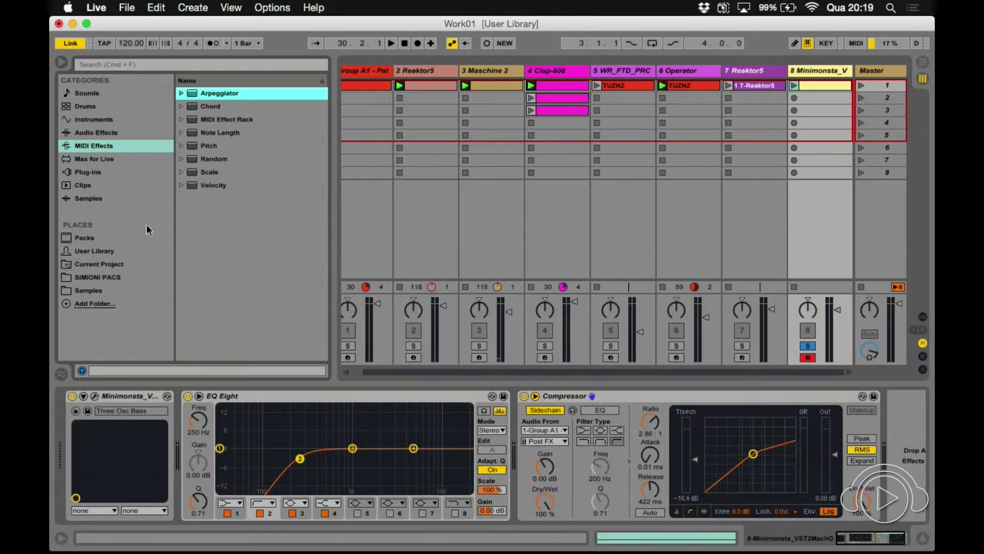
left_click_drag(64, 384, 63, 403)
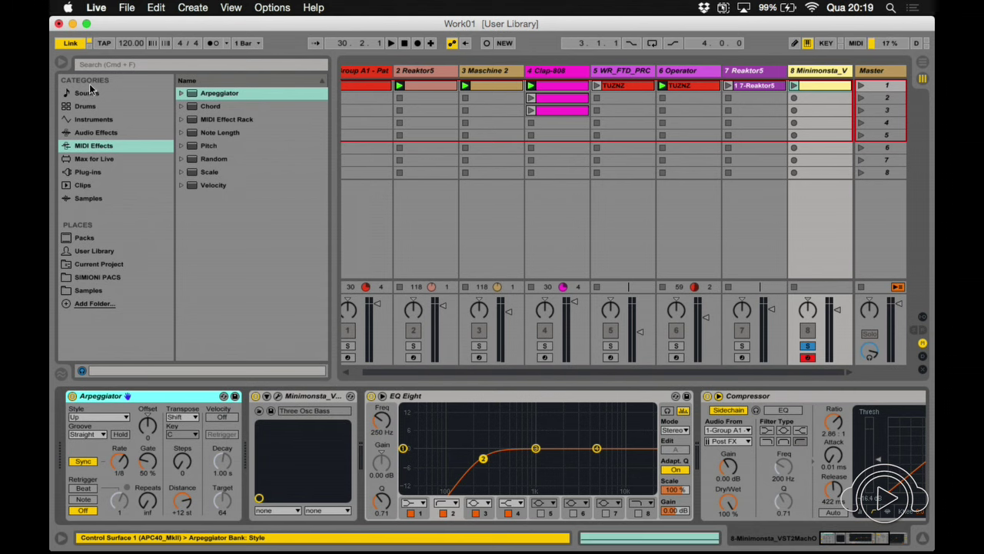
left_click(64, 67)
Launch the Minimonsta clip and set the Arpeggiator's rate to 1/16.
left_click(559, 68)
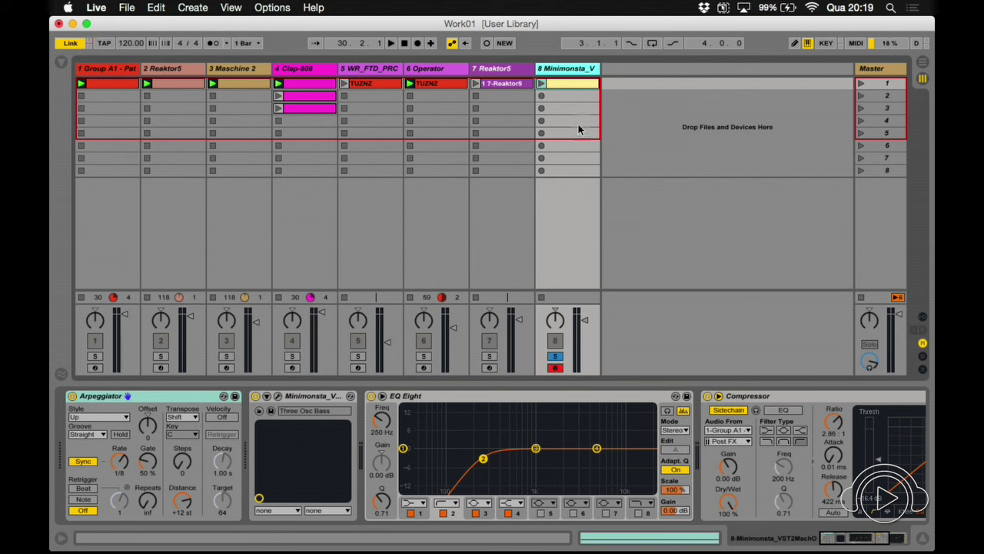
left_click(541, 83)
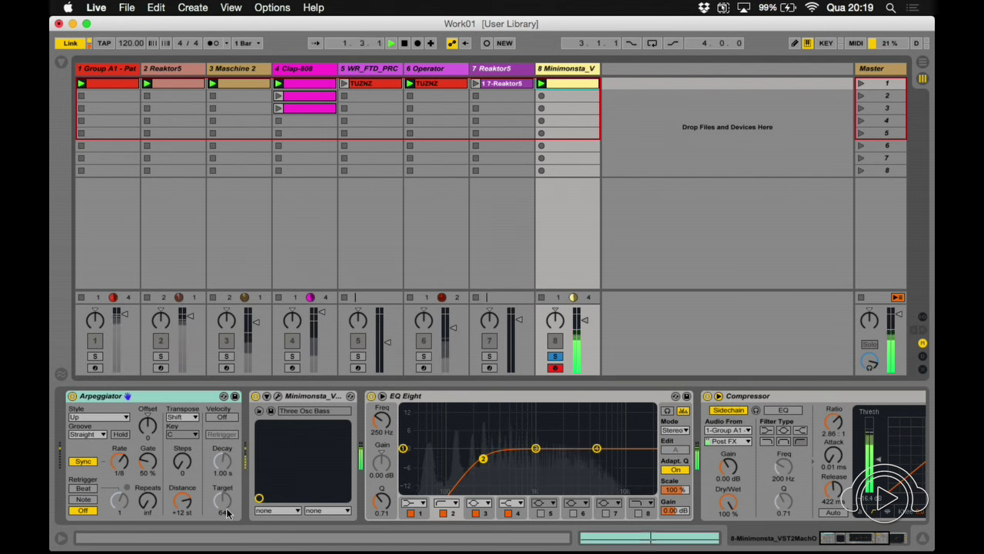
left_click_drag(123, 461, 123, 471)
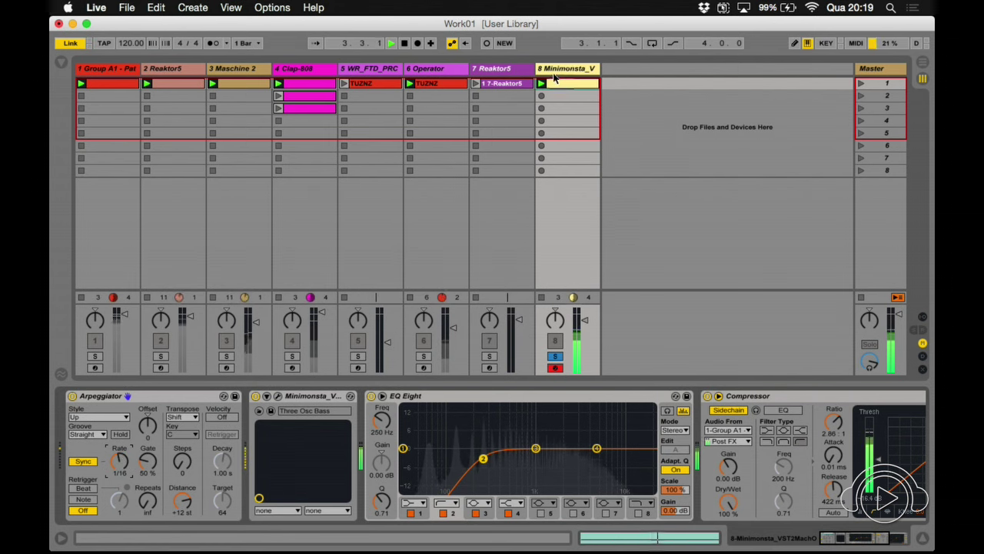
Open Minimonsta and adjust the filter envelope's decay, setting its sustain level to about -12.8 dB.
left_click(277, 396)
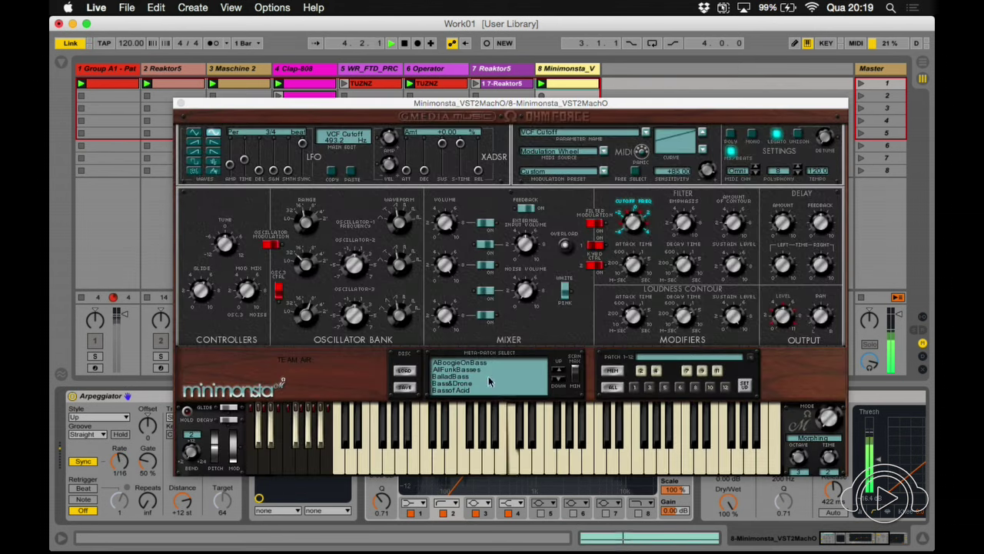
left_click(686, 266)
left_click(735, 266)
left_click_drag(735, 266, 729, 278)
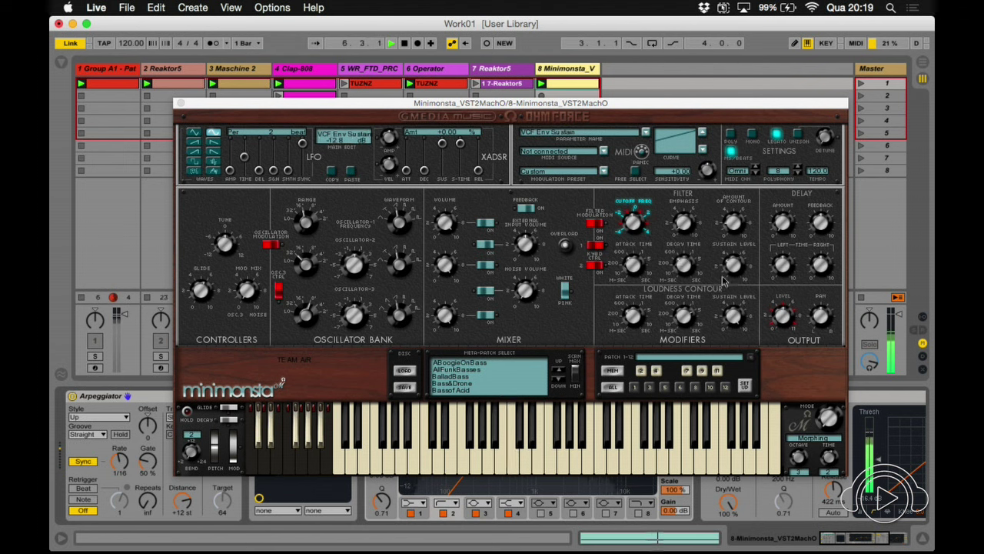
Adjust Minimonsta's loudness decay, set filter cutoff to about 258 Hz, filter decay to 102 ms and sustain to -12.2 dB, and close its window.
left_click_drag(683, 316, 683, 312)
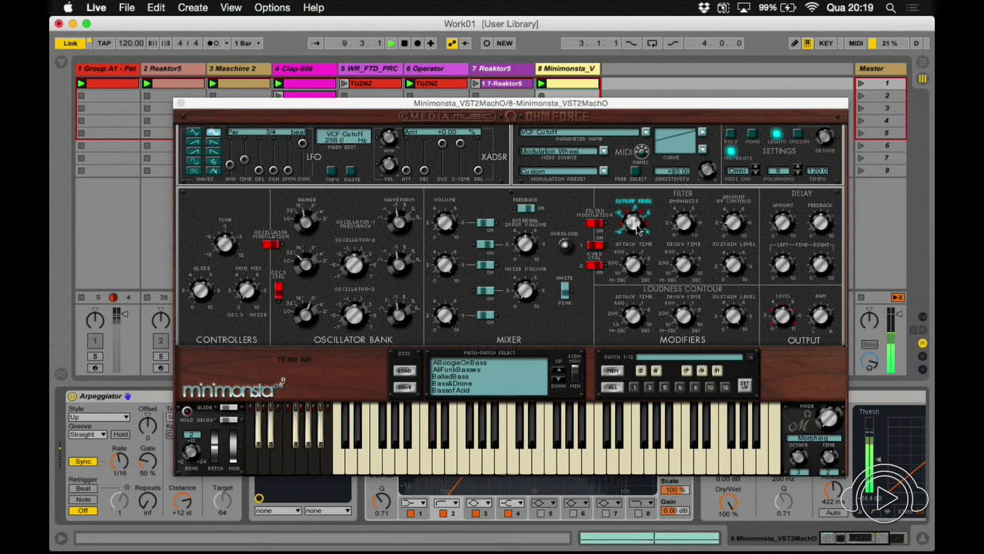
left_click(683, 269)
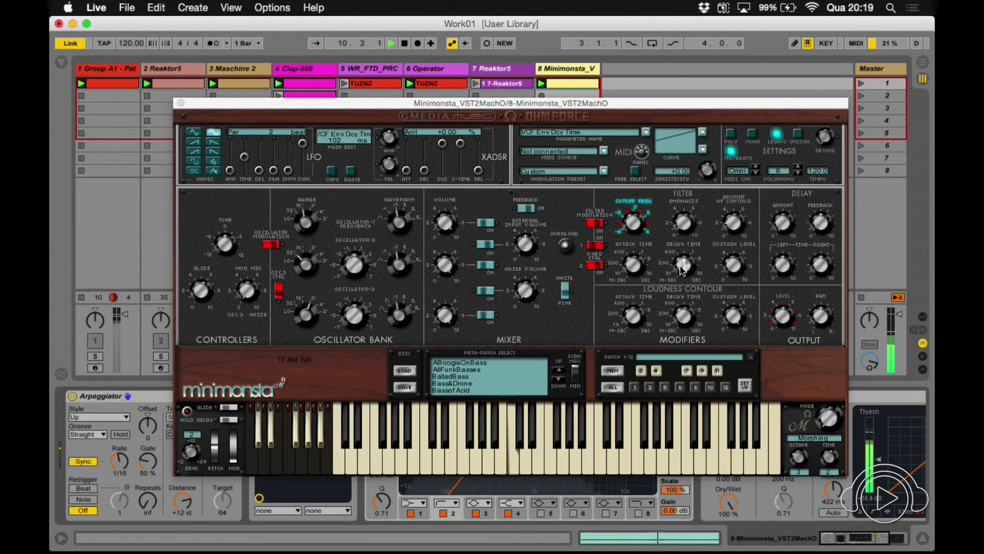
left_click(735, 266)
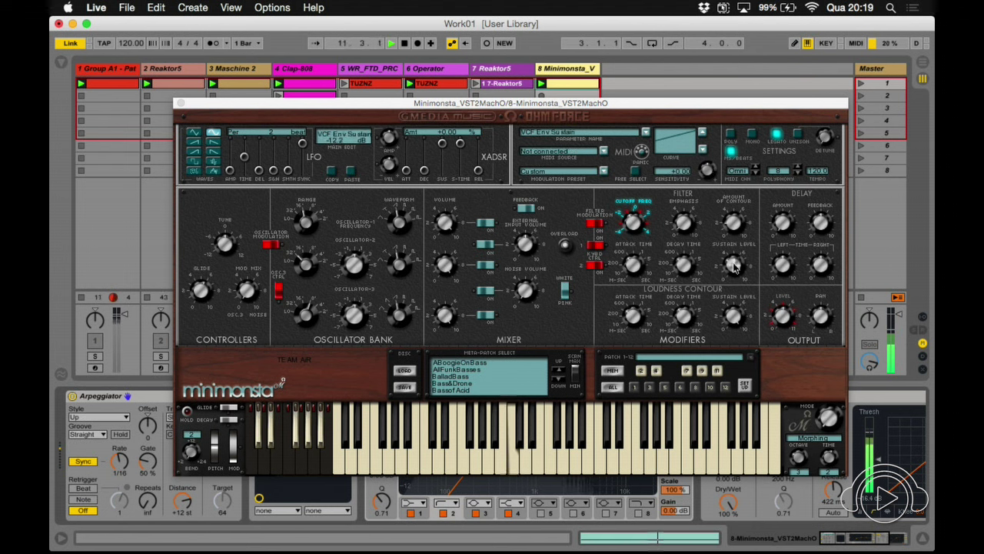
left_click(180, 103)
left_click(560, 70)
scroll(574, 495, "right", 3)
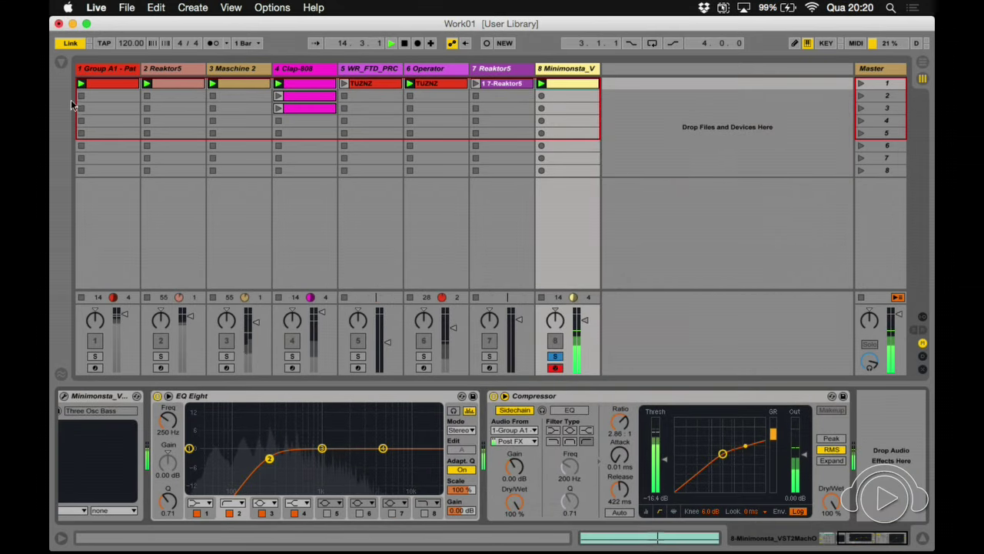
Add the Simple Delay preset Groove.adv to the end of the Minimonsta track's device chain.
left_click(59, 61)
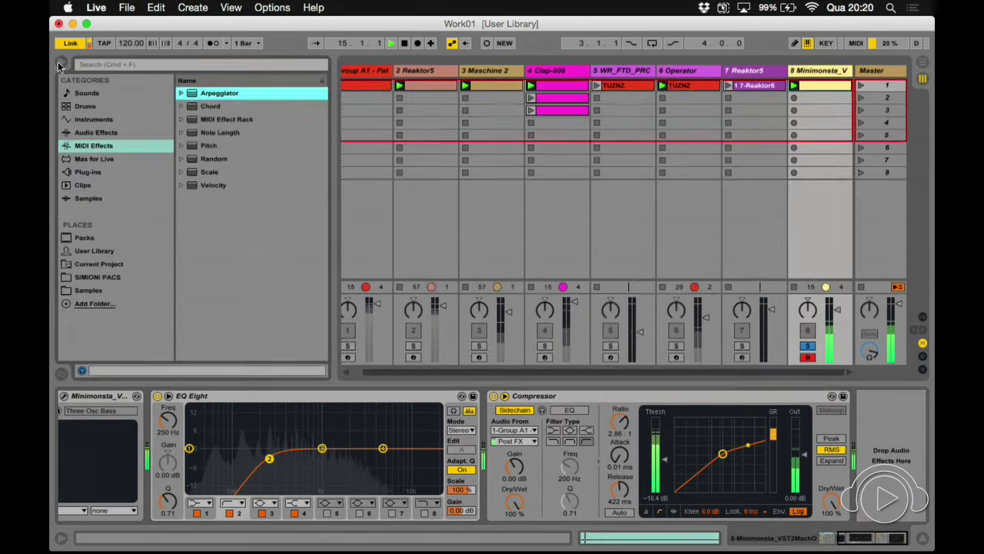
left_click(96, 132)
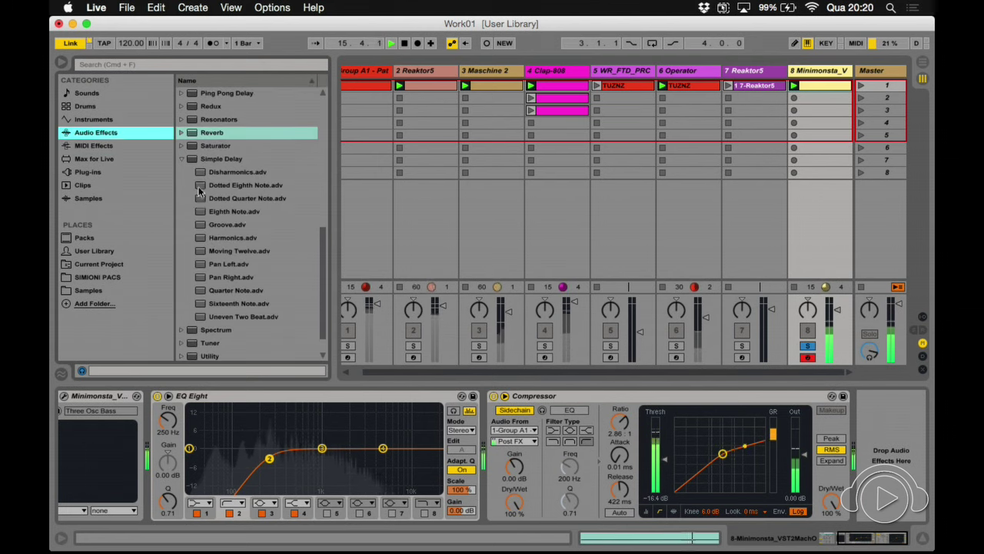
left_click(226, 224)
key("Return")
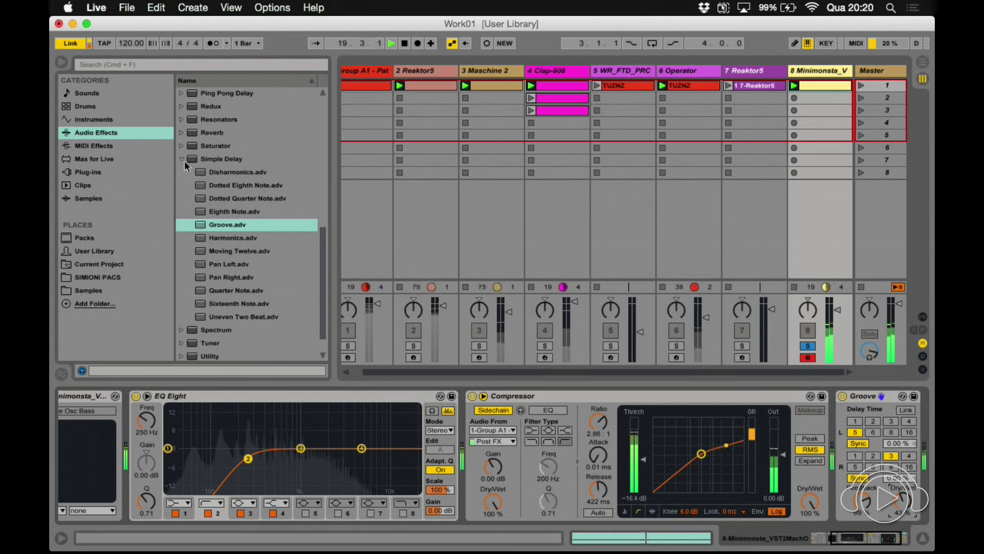
key("Left")
MIDI-map the Minimonsta track's Arpeggiator Gate to CC 22 and its Transpose Steps to CC 23.
scroll(302, 467, "left", 5)
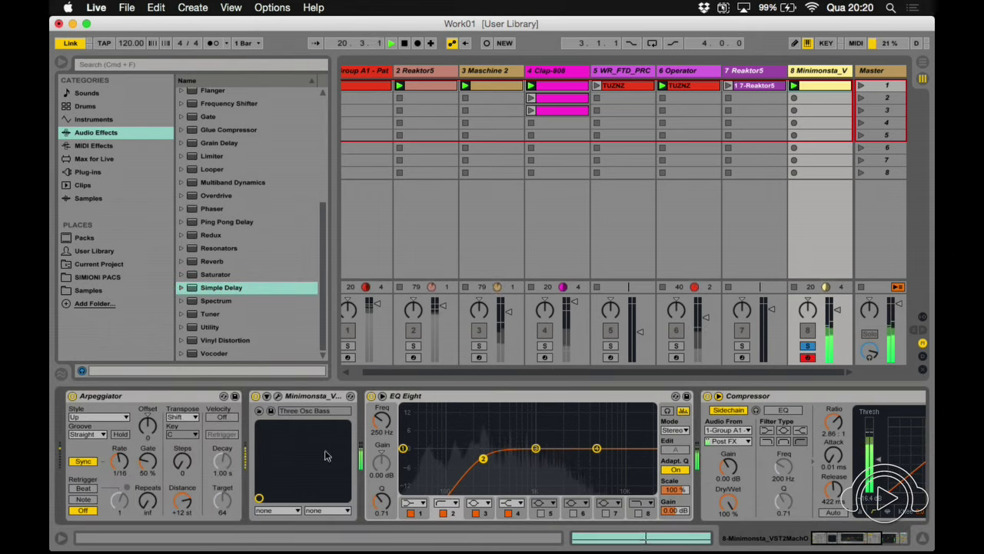
left_click(833, 70)
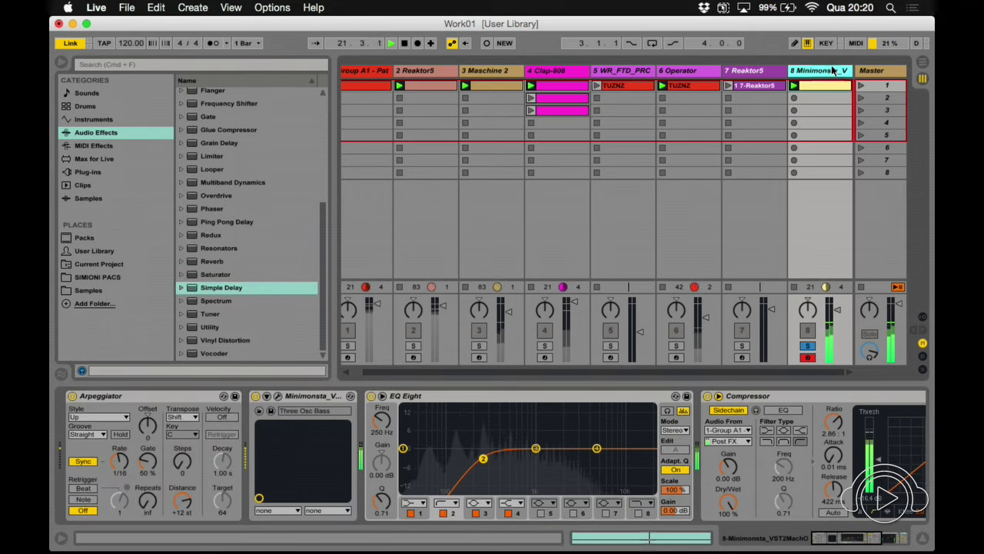
left_click(855, 43)
left_click(149, 465)
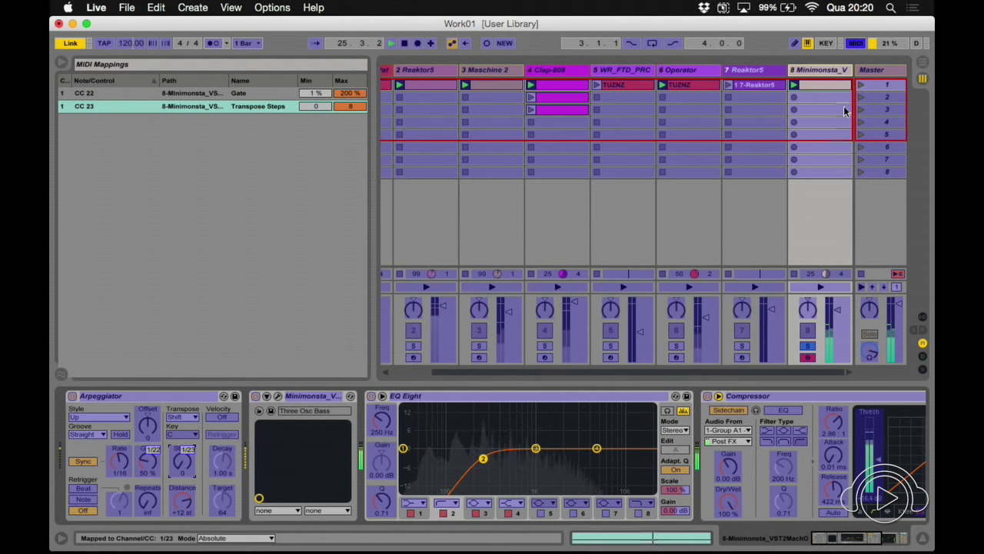
left_click(855, 44)
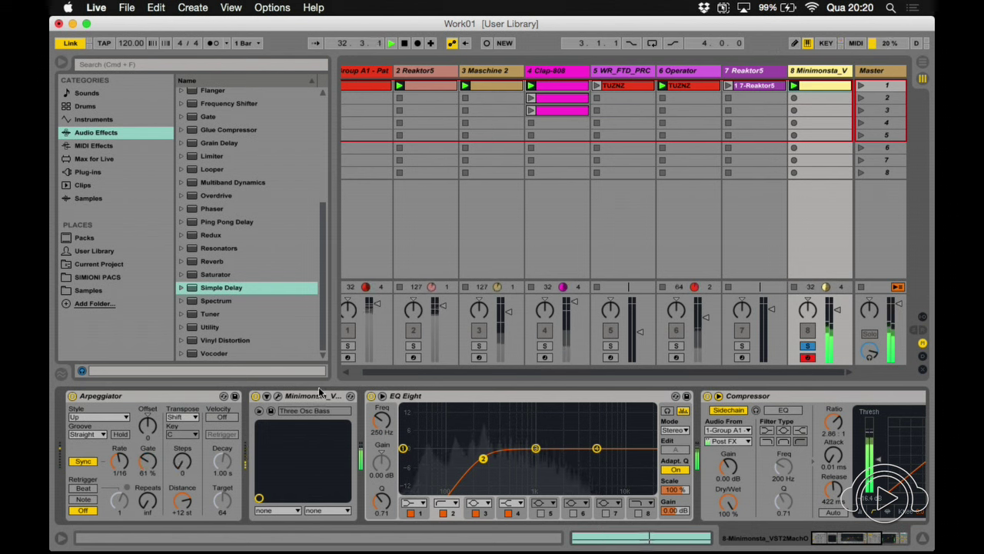
Set Minimonsta's filter cutoff to about 918 Hz, close its window and take the track out of solo.
left_click(278, 396)
left_click(634, 223)
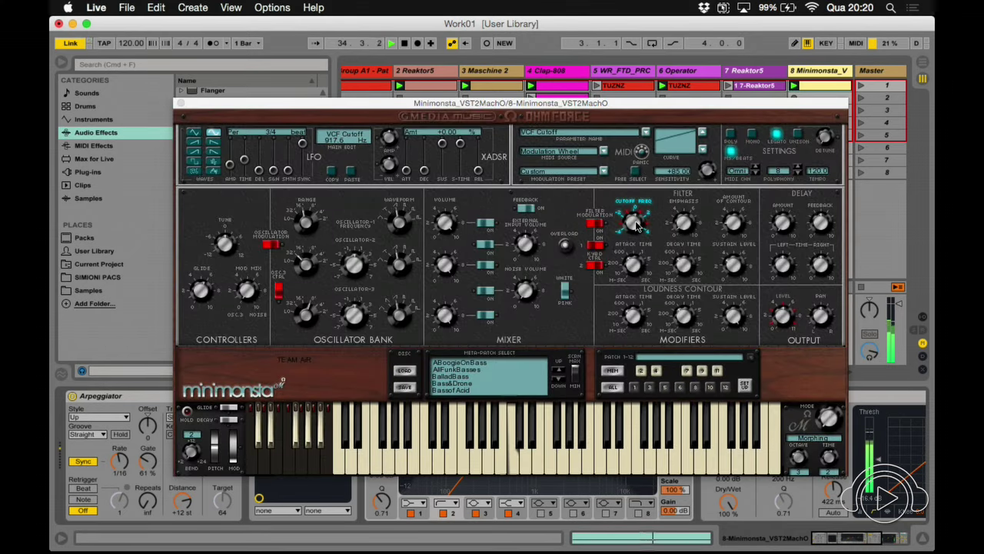
left_click(181, 103)
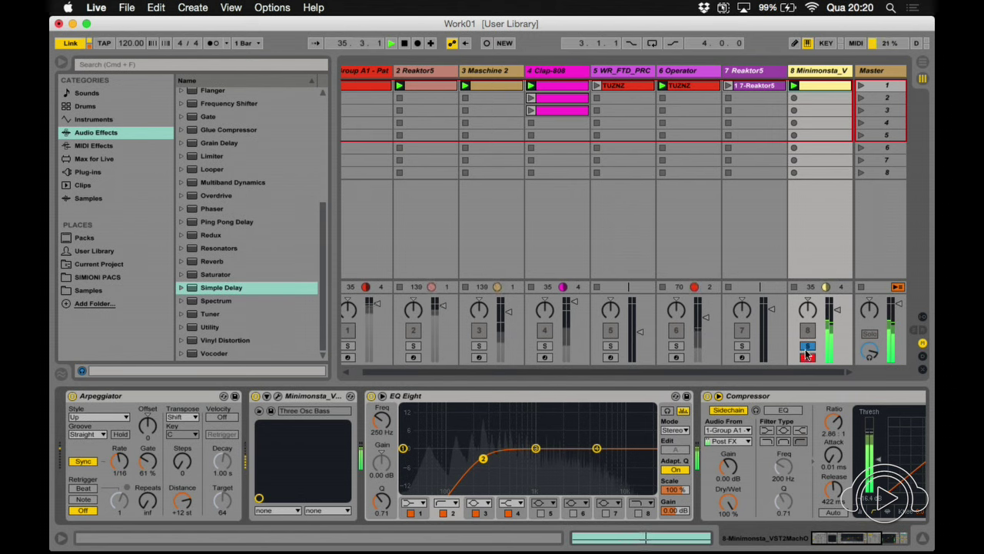
left_click(807, 347)
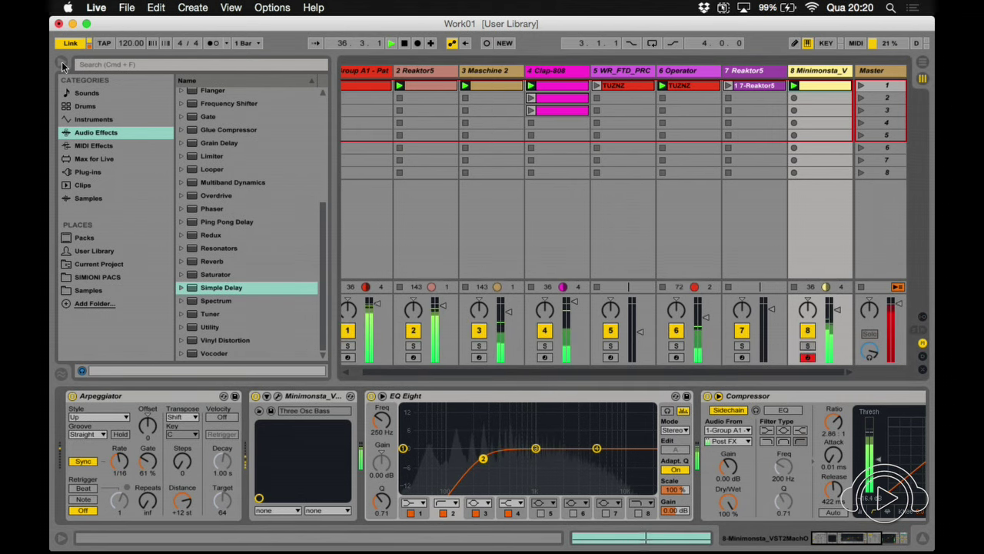
Hide the browser, launch the clip on track 7 Reaktor5 and set that track's volume to -6.6 dB in the enlarged mixer.
left_click(61, 63)
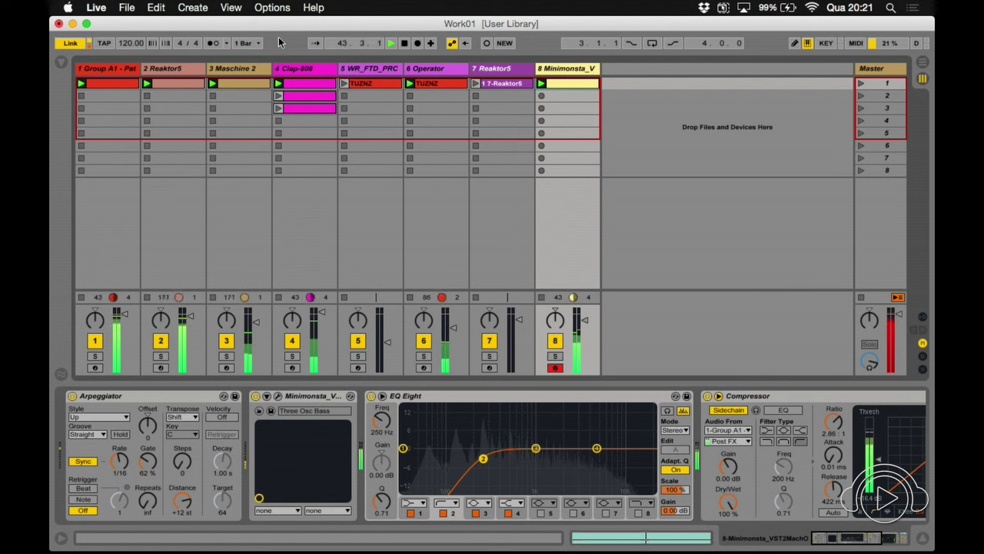
left_click(476, 83)
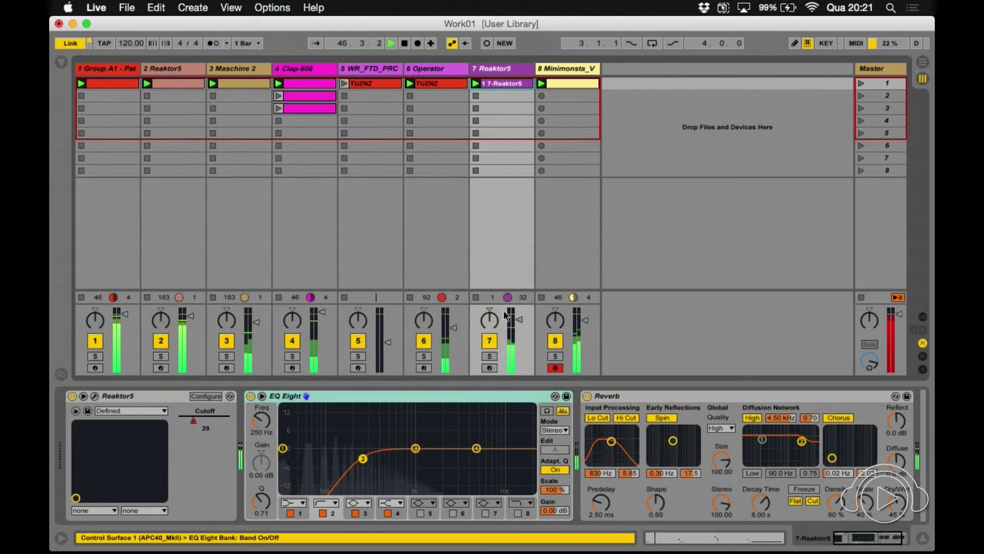
left_click_drag(485, 292, 486, 197)
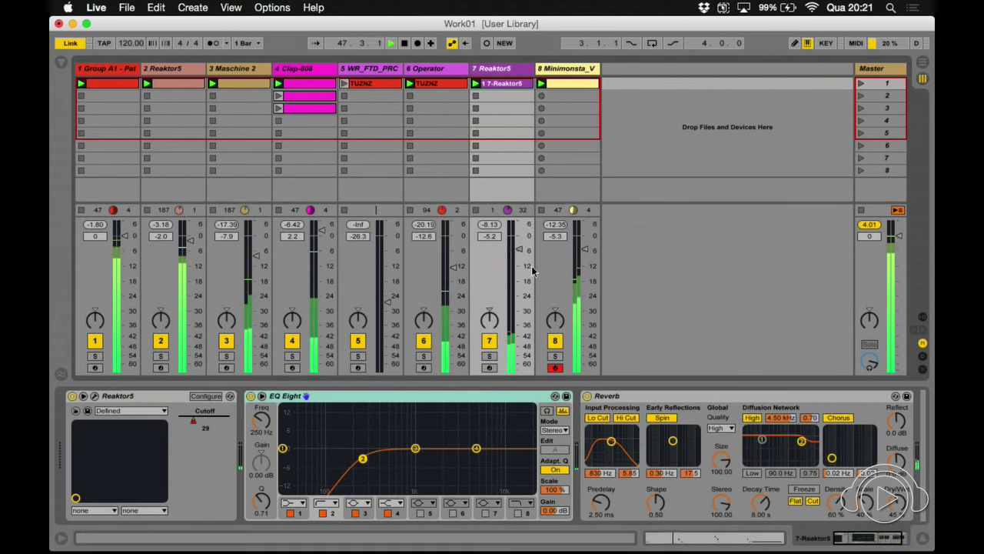
left_click(520, 250)
left_click_drag(520, 249, 519, 252)
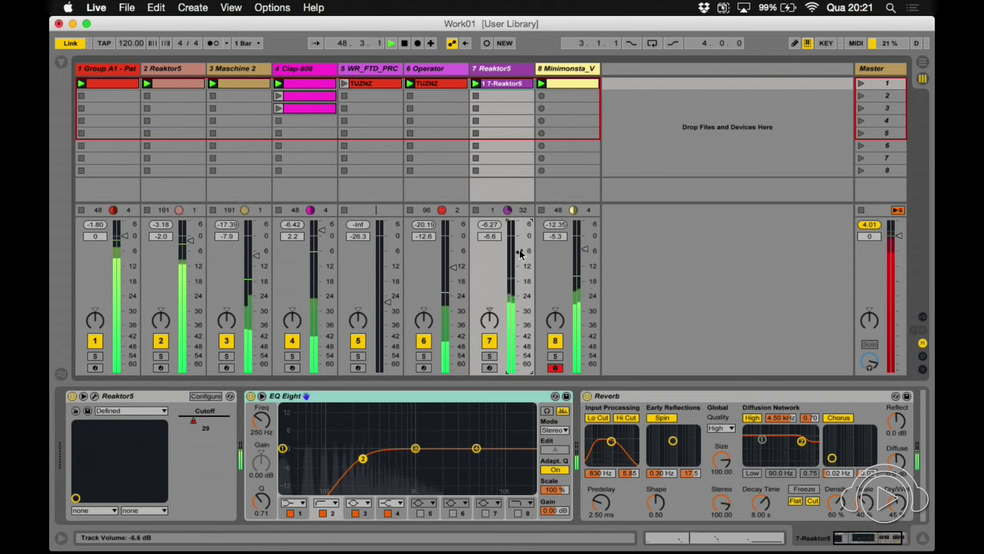
Open the Minimonsta clip and transpose all its notes up one octave to C4.
left_click(571, 68)
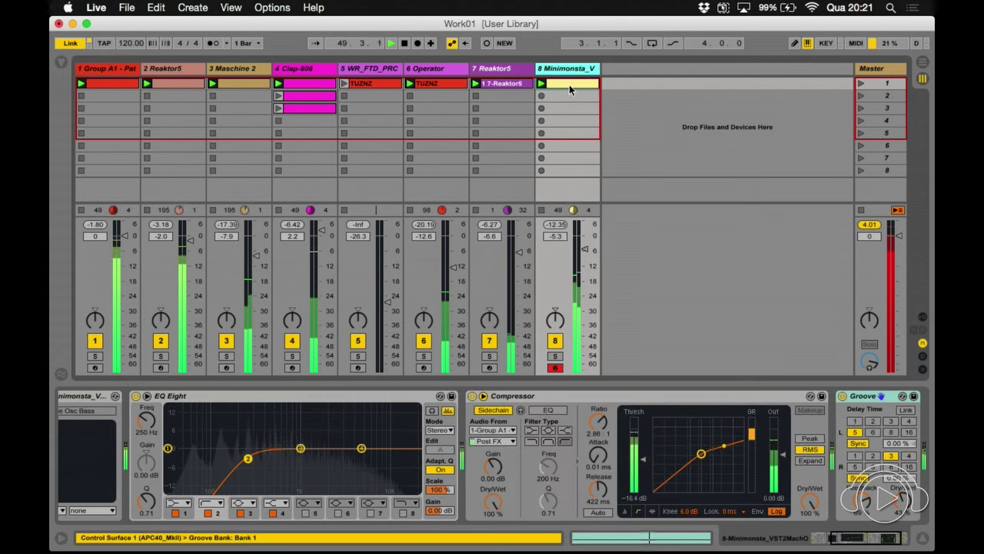
double_click(569, 84)
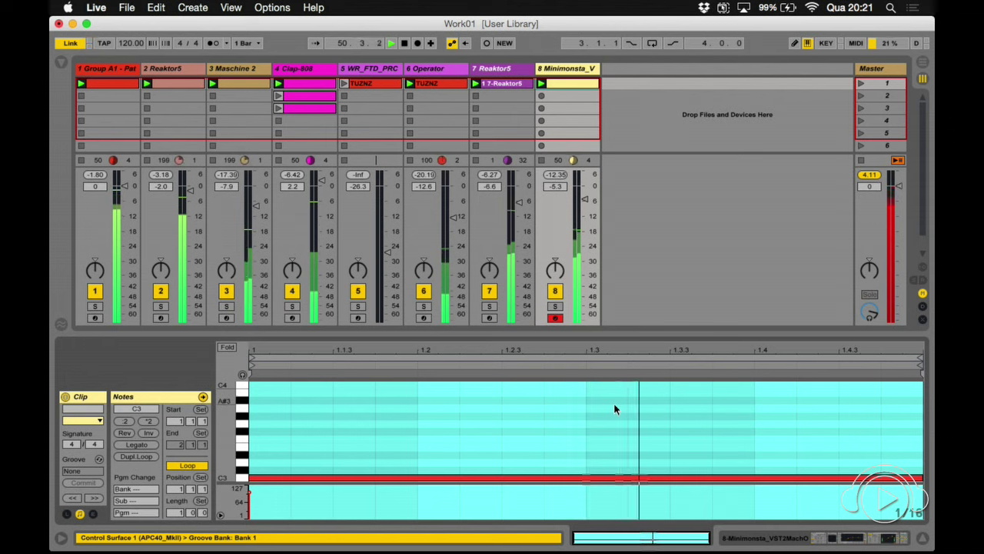
left_click(515, 461)
key("super+a")
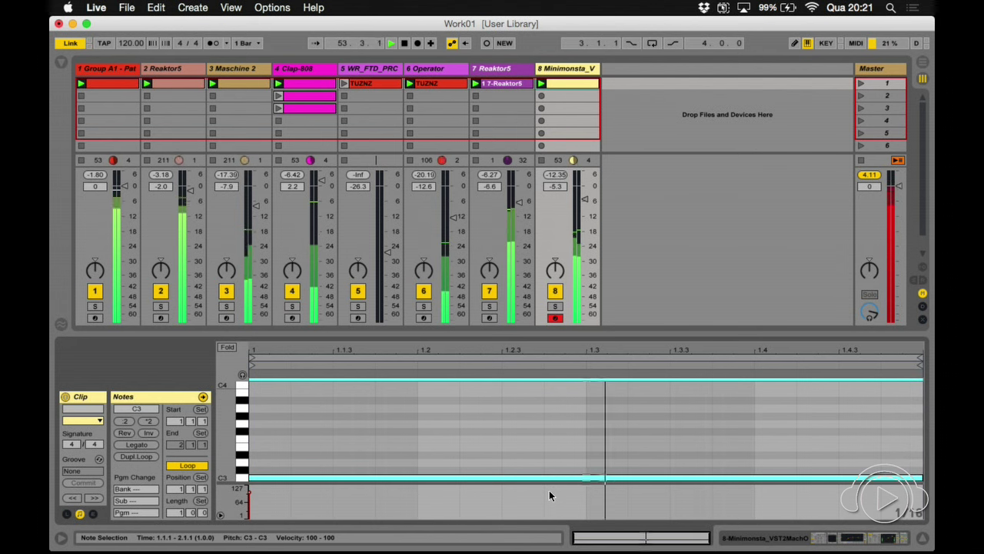
key("shift+Up")
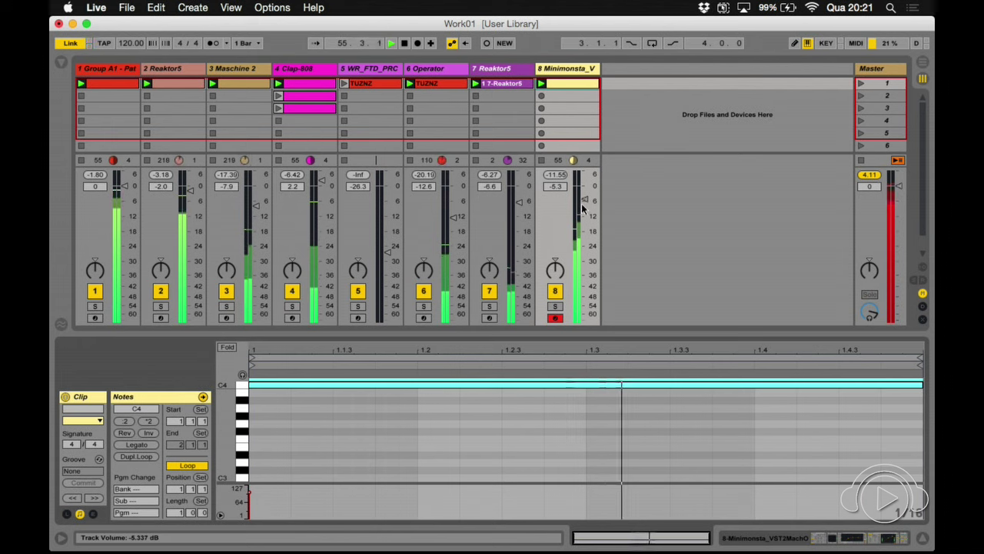
Open Minimonsta and adjust the loudness attack, setting filter attack to 82 ms and filter cutoff to about 522.5 Hz.
double_click(570, 72)
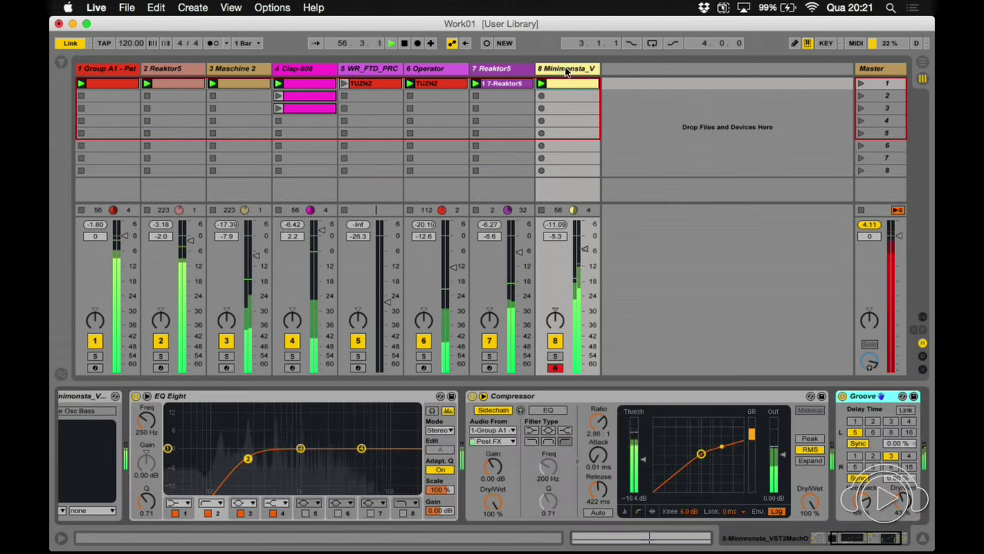
scroll(160, 443, "left", 5)
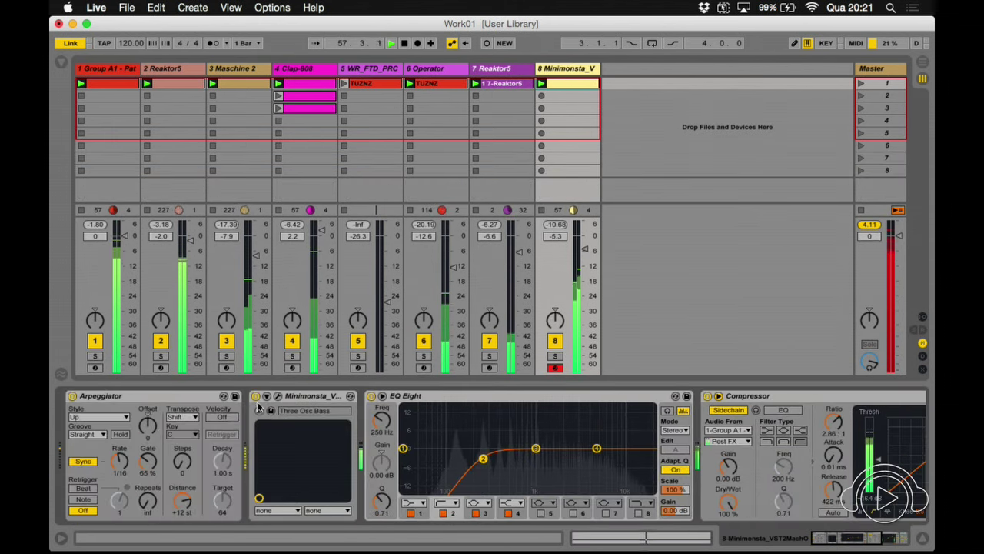
left_click(282, 396)
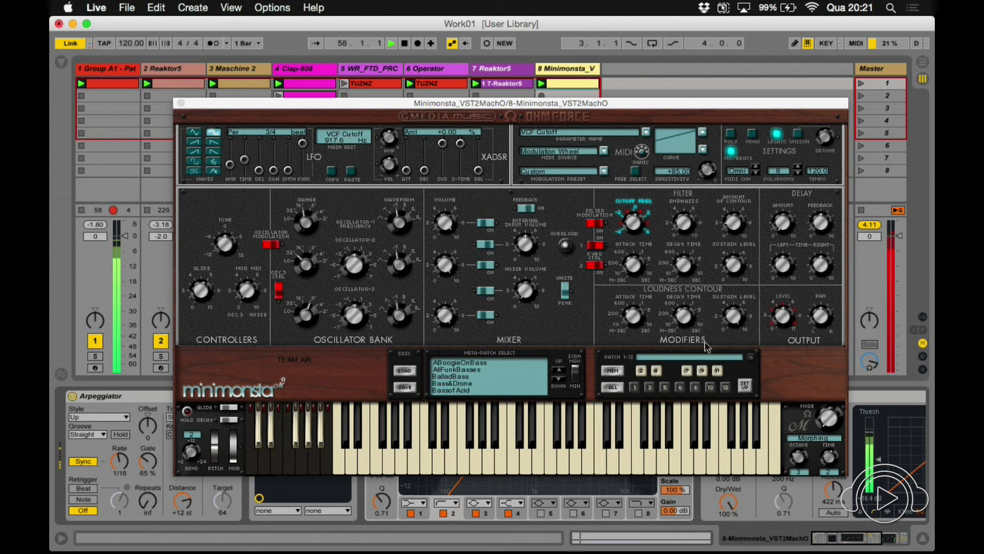
left_click(635, 314)
left_click(636, 273)
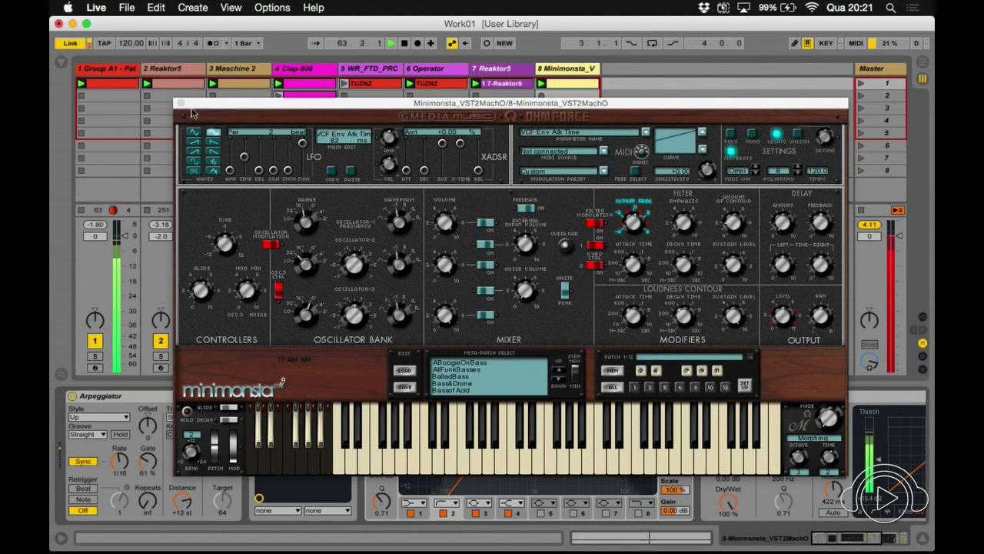
left_click(632, 229)
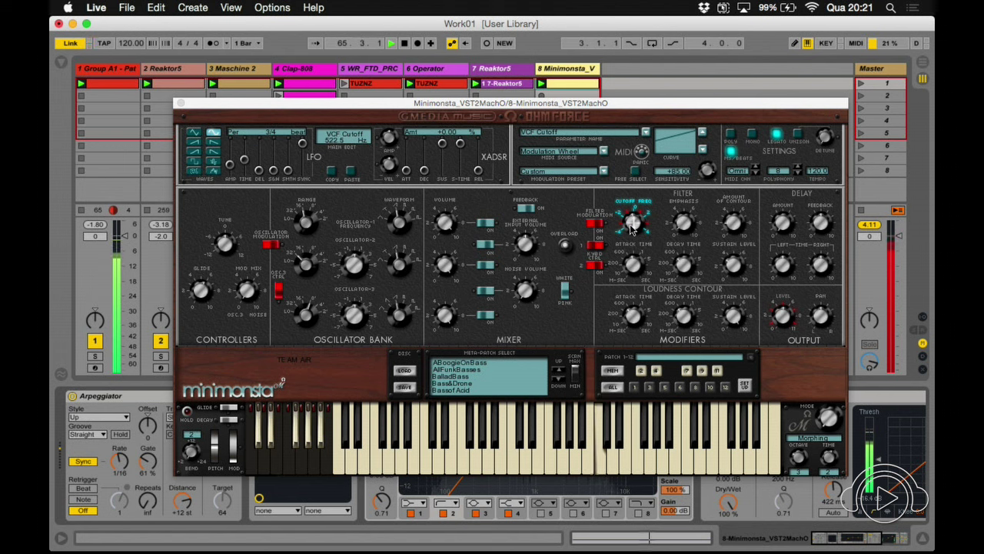
Set Minimonsta's filter decay to 1105 ms, filter sustain to -4.4 dB and loudness decay to 1820 ms, and close its window.
left_click(680, 264)
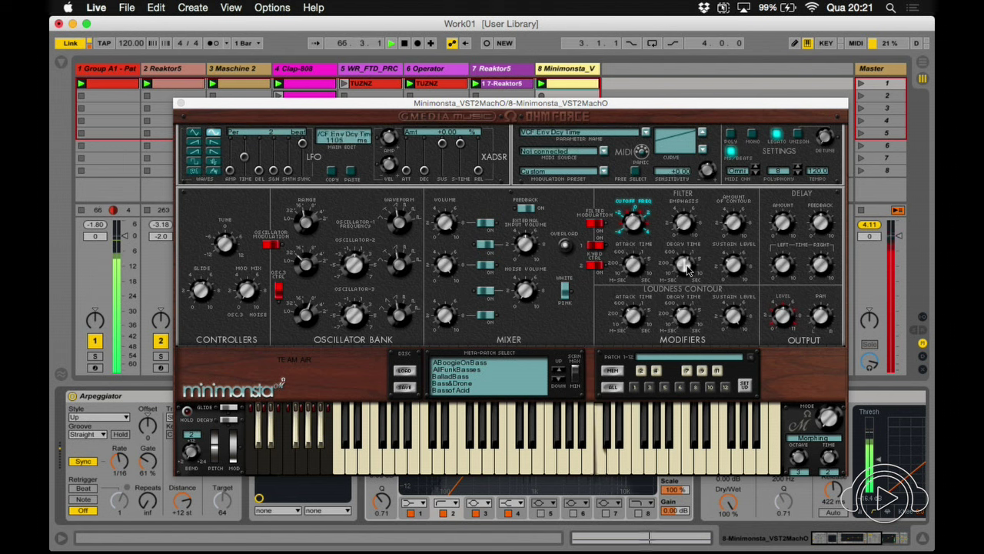
left_click(732, 266)
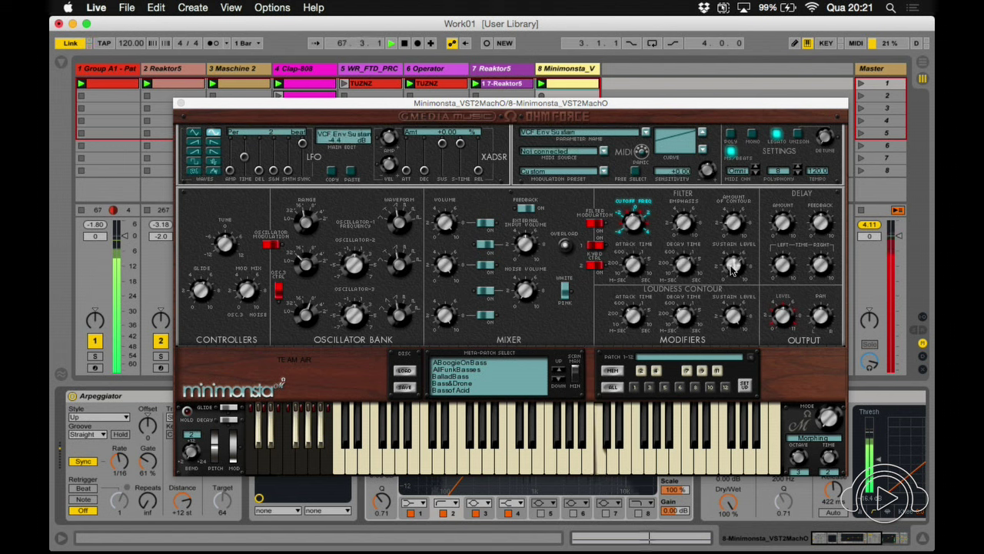
left_click(683, 320)
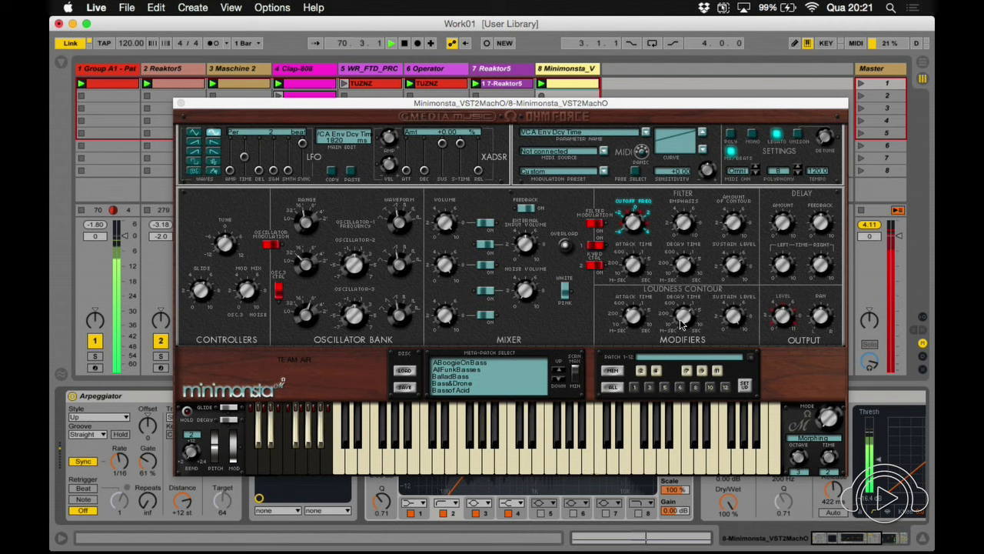
left_click(180, 103)
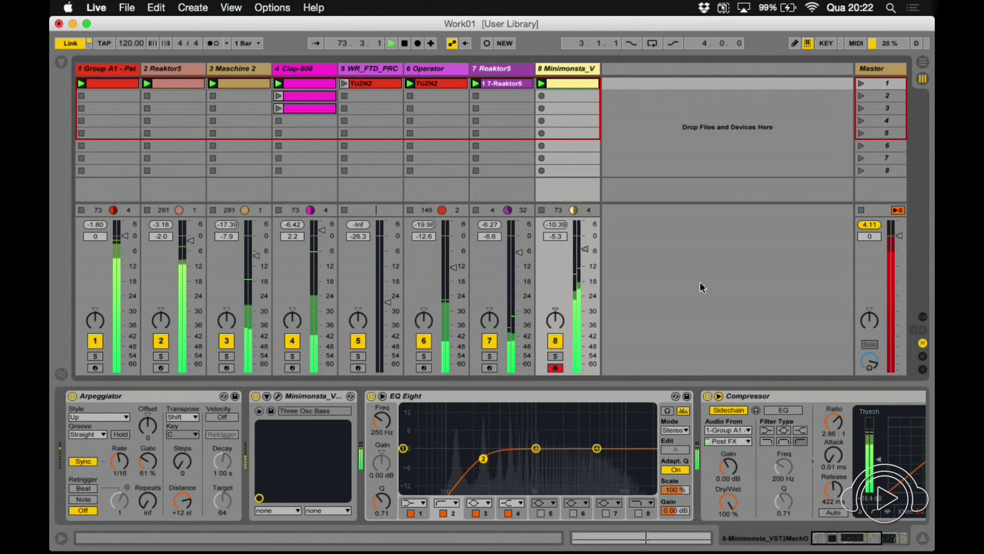
Mute track 7 Reaktor5 and the Group A1 track while playback continues.
key("F7")
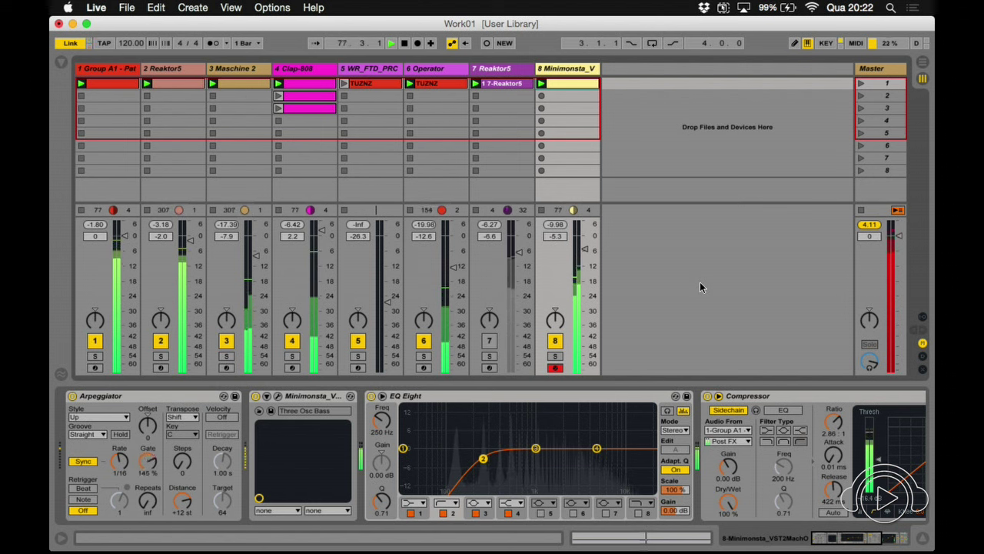
key("F1")
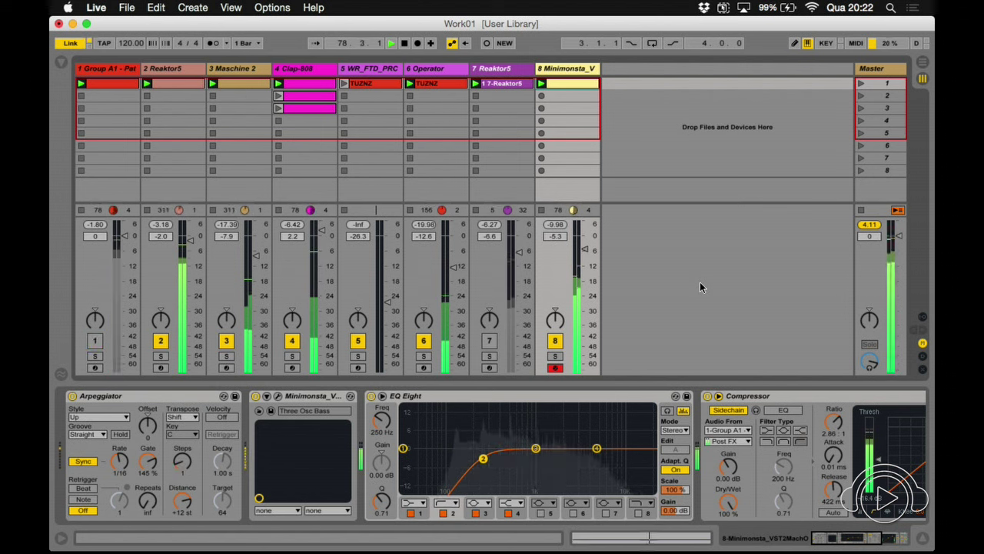